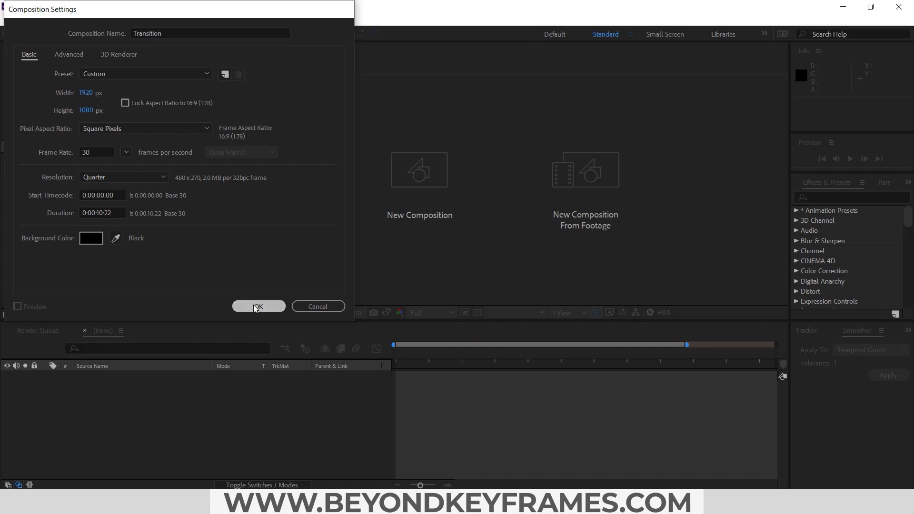
Start a new composition and set its frame size to 2500 × 600 px.
click(42, 256)
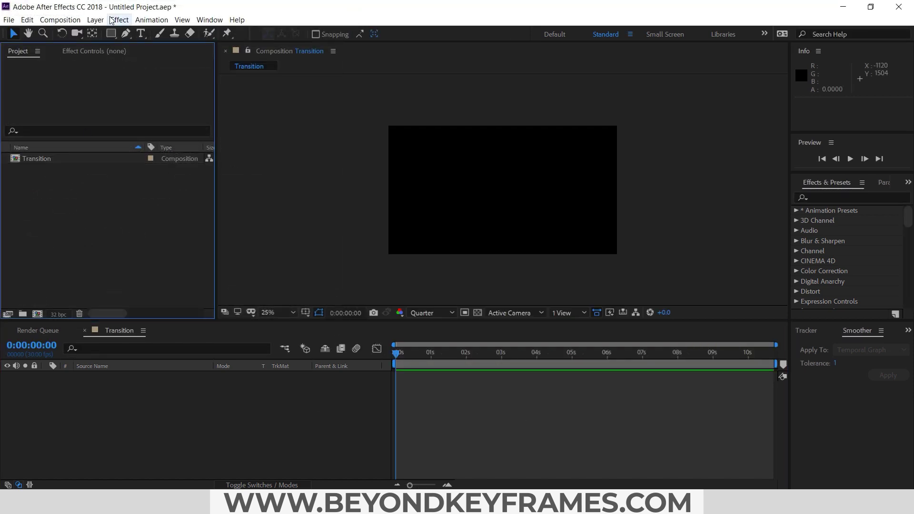
click(60, 20)
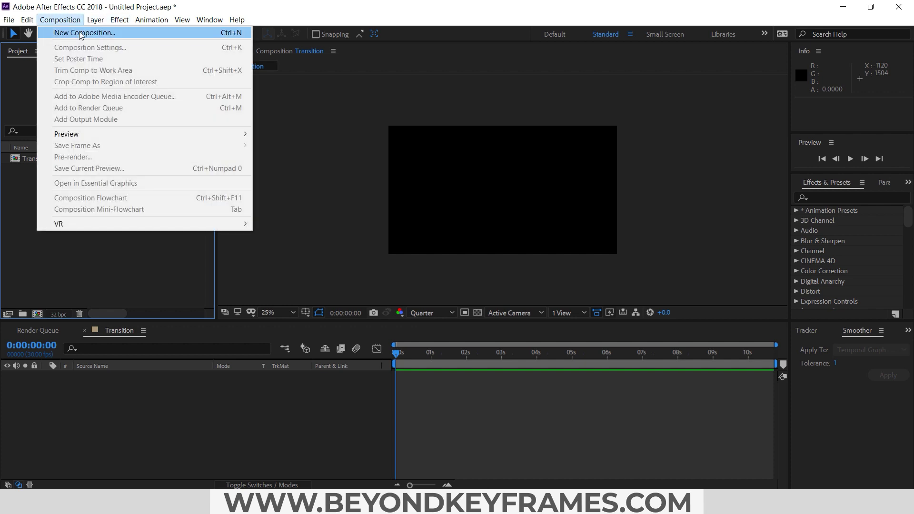
click(76, 33)
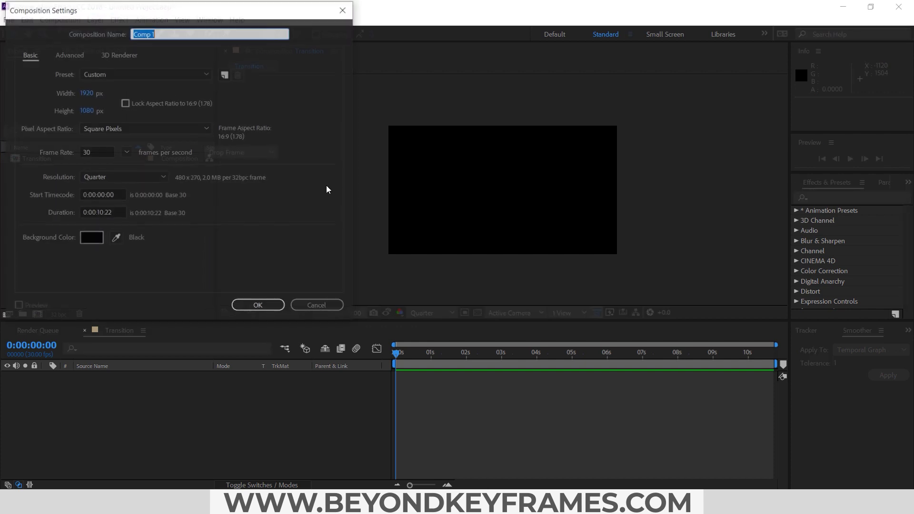
click(86, 93)
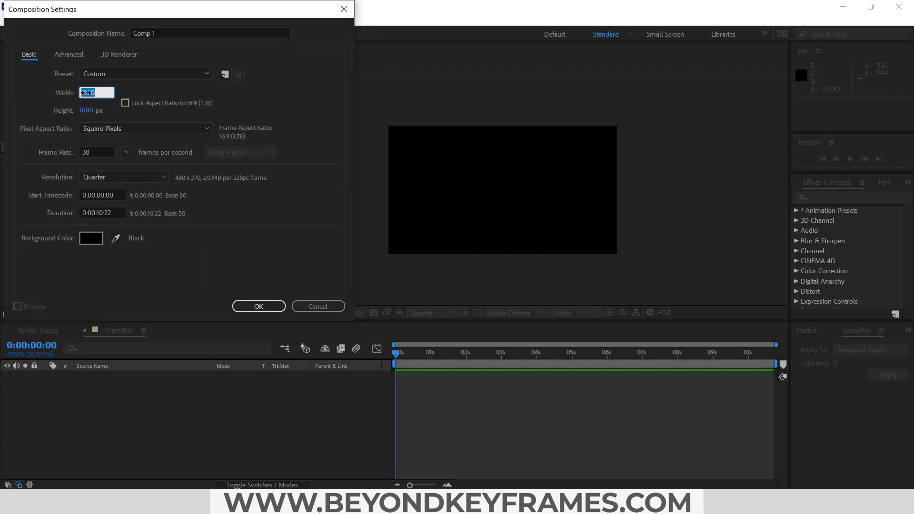
text(2500)
key(Tab)
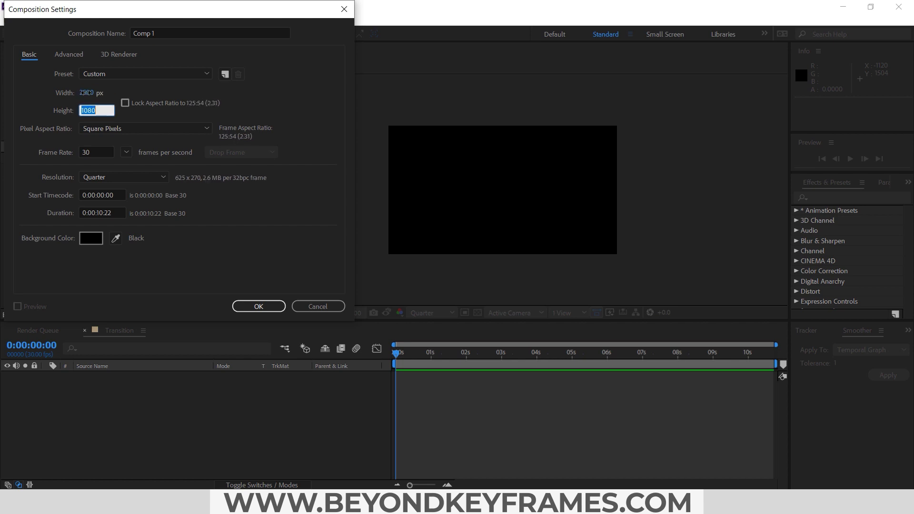
text(600)
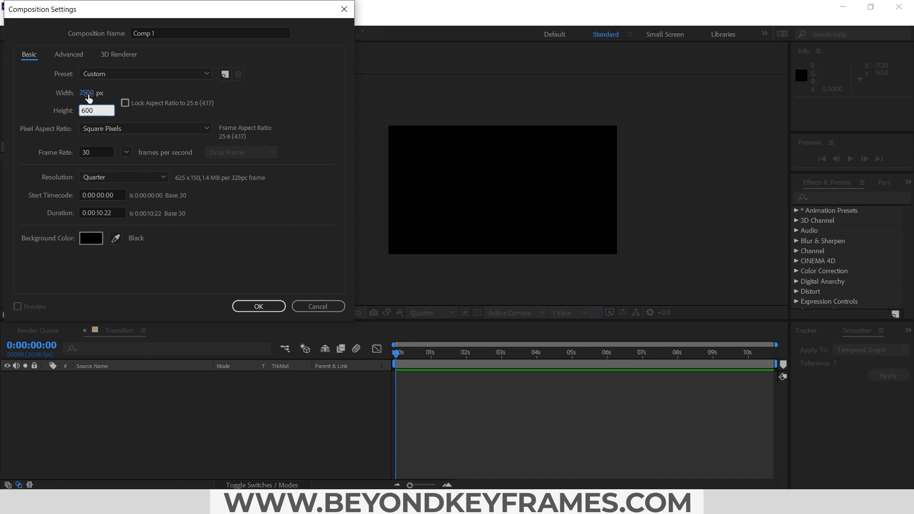
Name the new composition "brush reveal comp" and create it.
click(165, 31)
triple_click(165, 31)
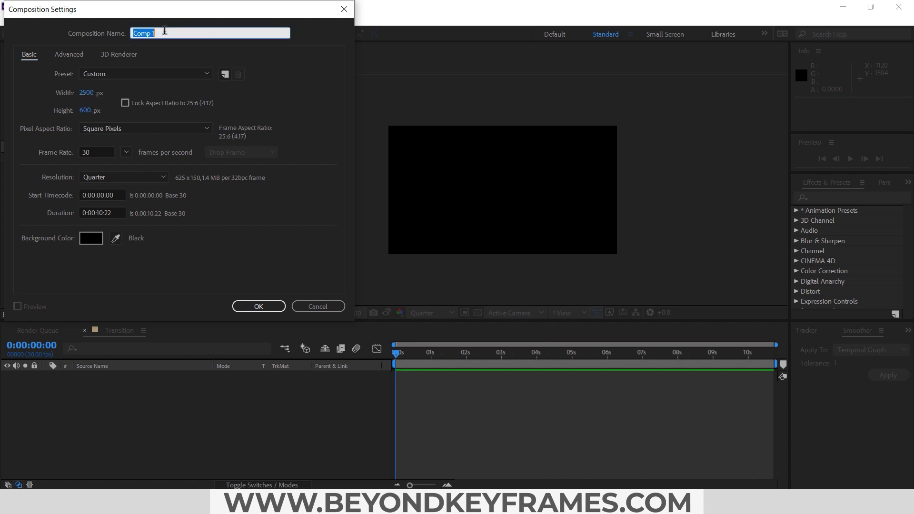
text(brush)
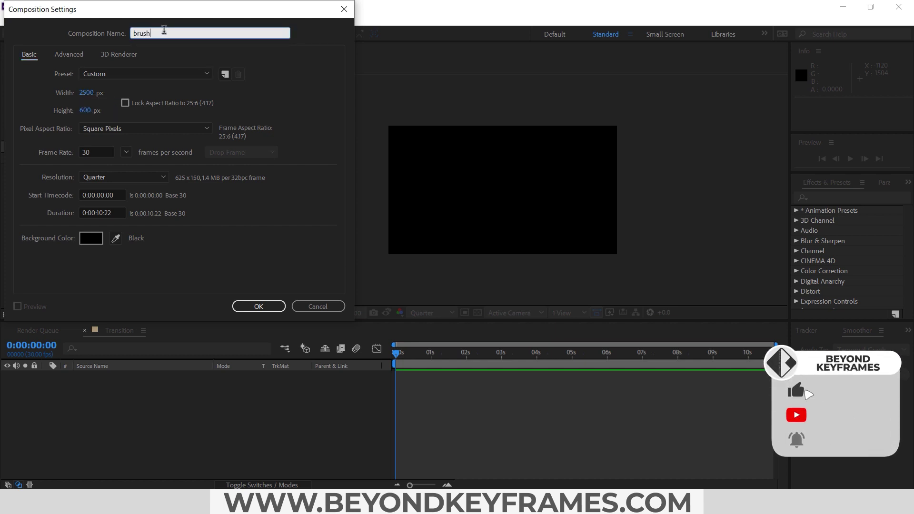
text( reveal comp)
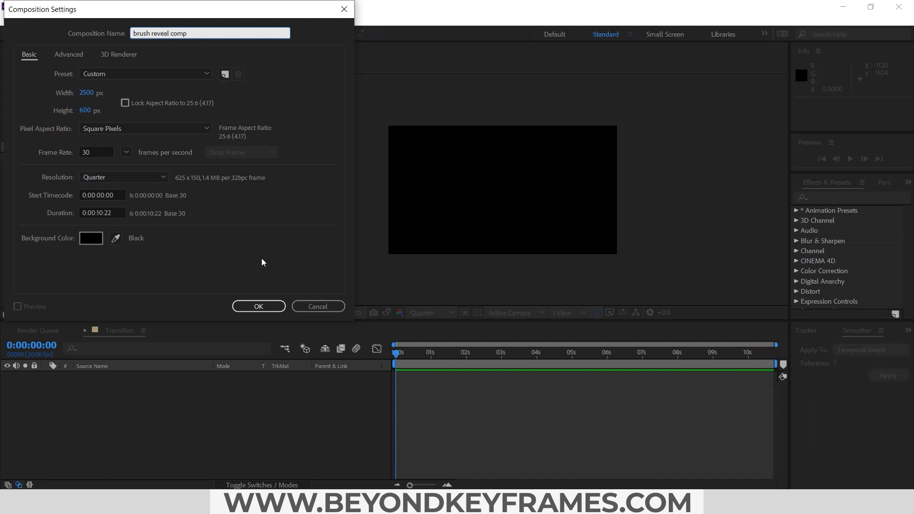
click(270, 309)
click(268, 307)
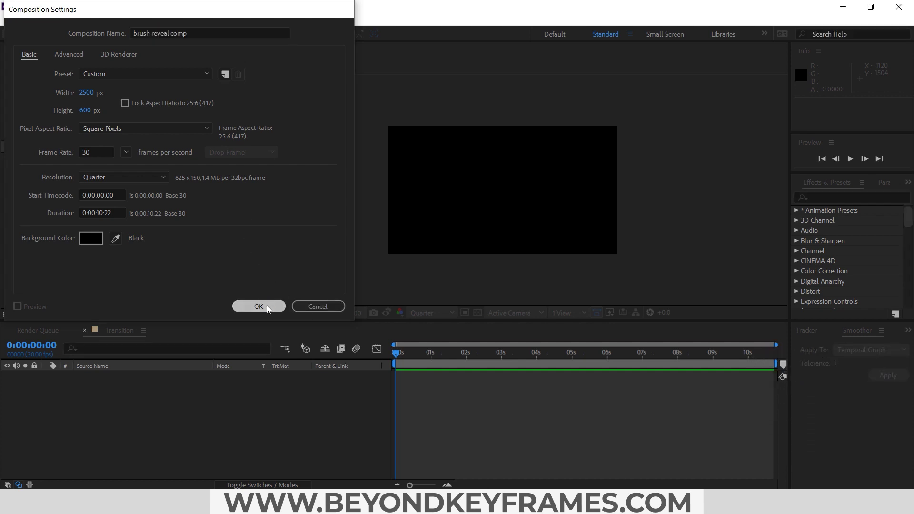
Show the grid and the title/action safe guides over the composition.
click(307, 313)
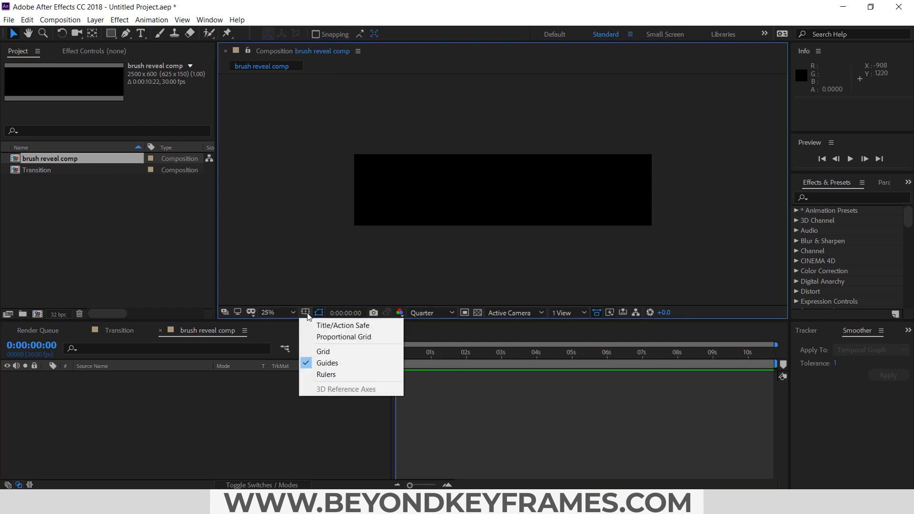
click(319, 351)
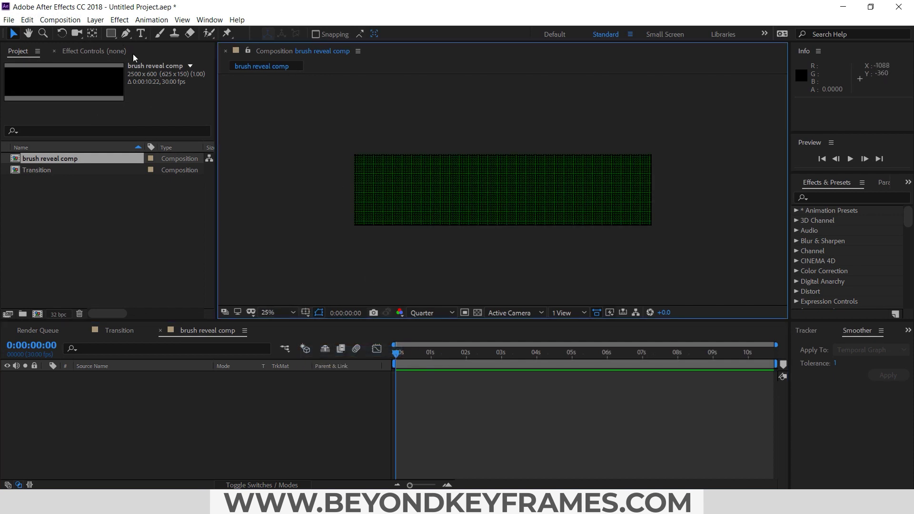
click(305, 313)
click(322, 328)
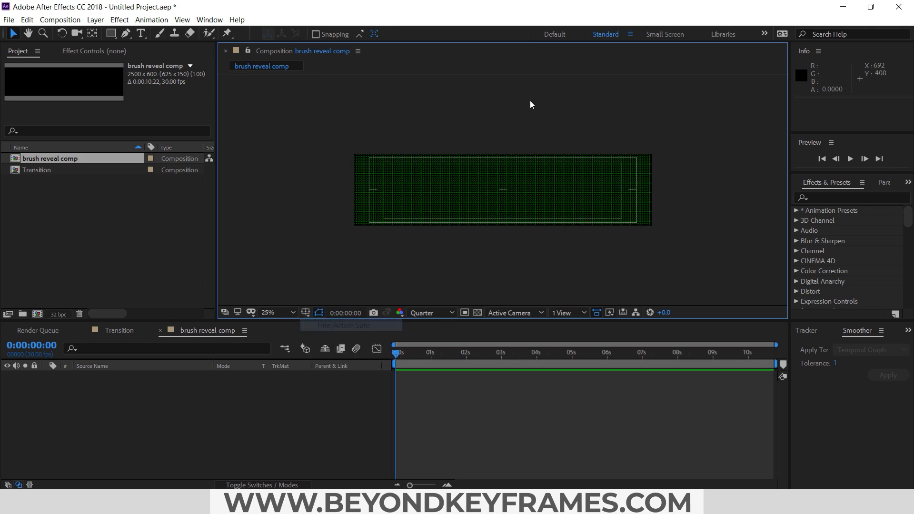
Draw a straight horizontal Pen line with a 524 px white stroke between the two outer safe-guide centre marks.
key(period)
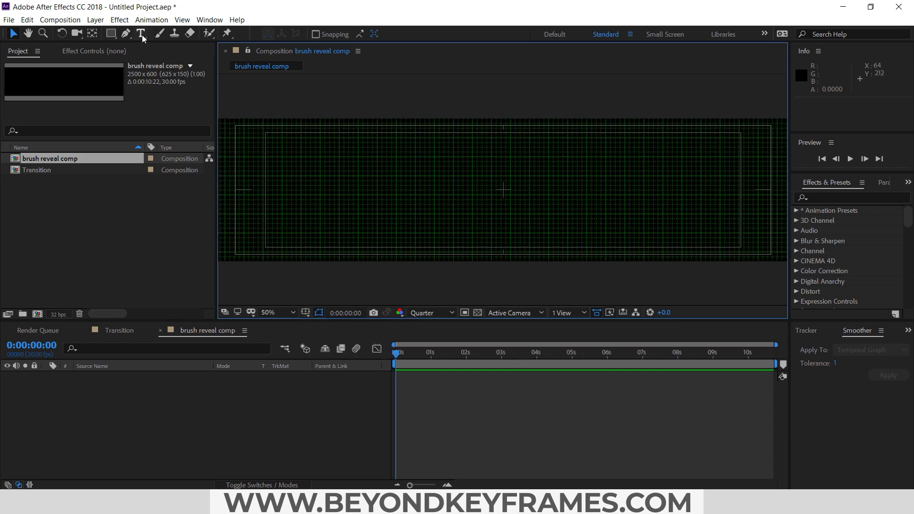
key(g)
scroll(237, 197, up, 3)
click(237, 183)
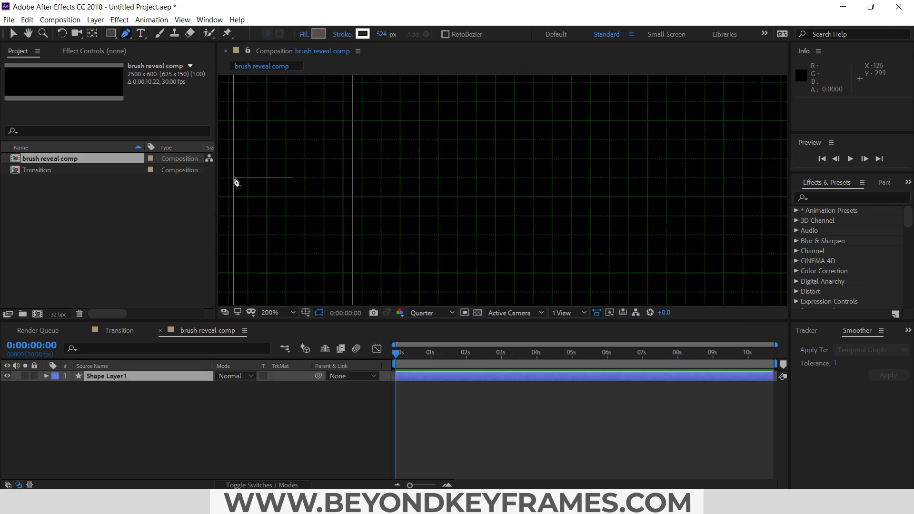
scroll(744, 194, down, 6)
scroll(713, 190, up, 6)
click(713, 186)
scroll(691, 204, down, 2)
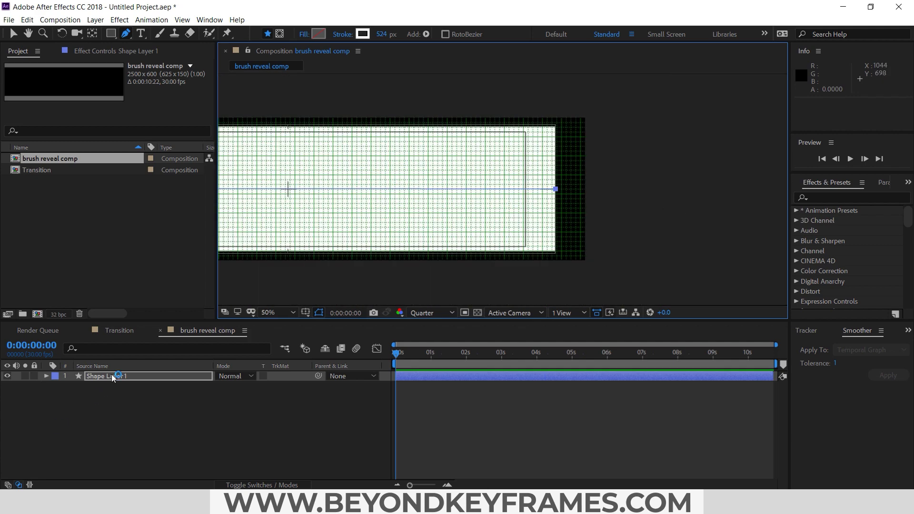
click(113, 376)
key(v)
drag(557, 189, 563, 187)
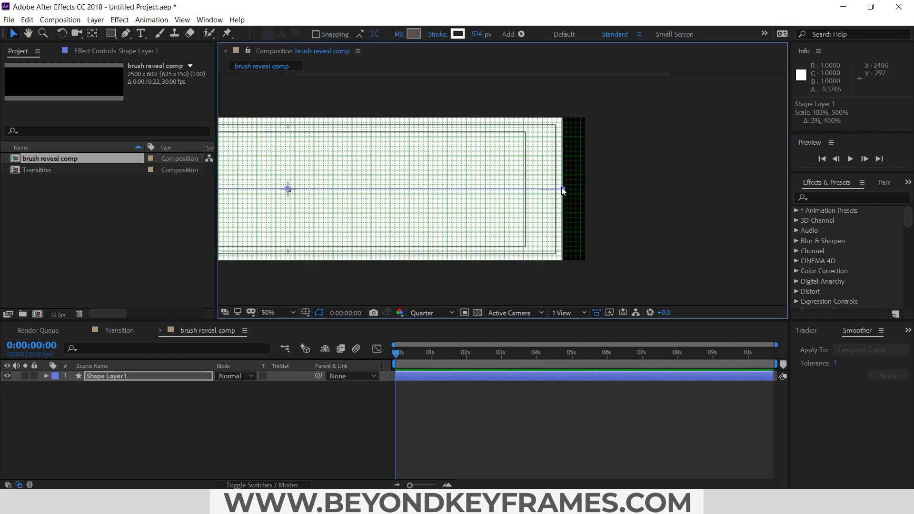
key(ctrl+z)
Set the shape layer's horizontal scale to 105% and hide the grid.
click(132, 414)
key(s)
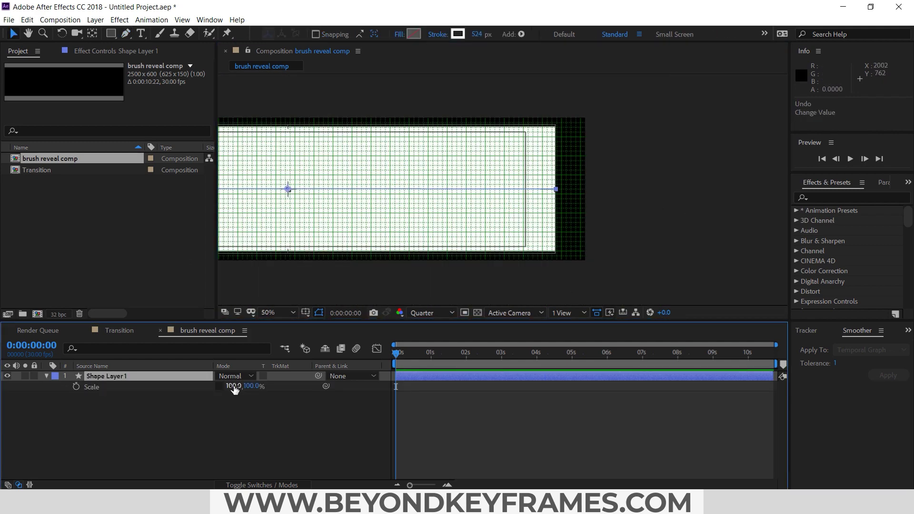
drag(232, 388, 235, 386)
scroll(504, 183, down, 2)
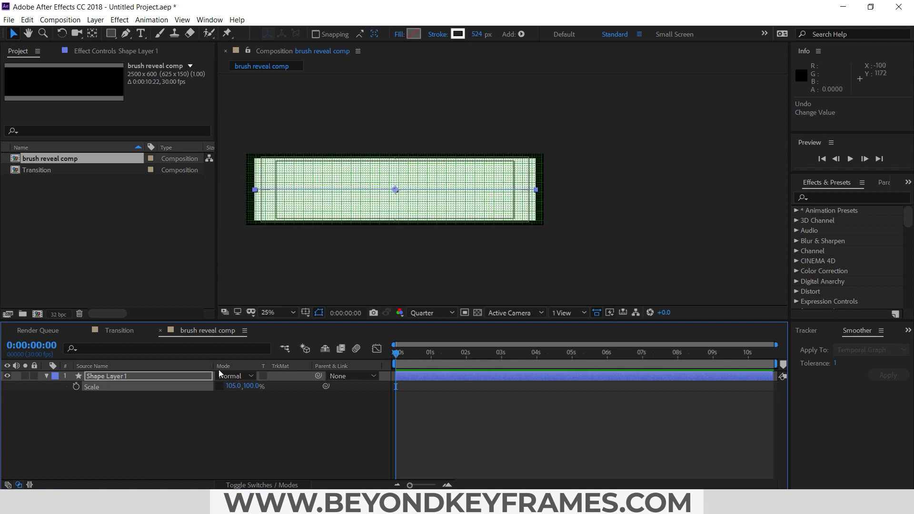
click(306, 312)
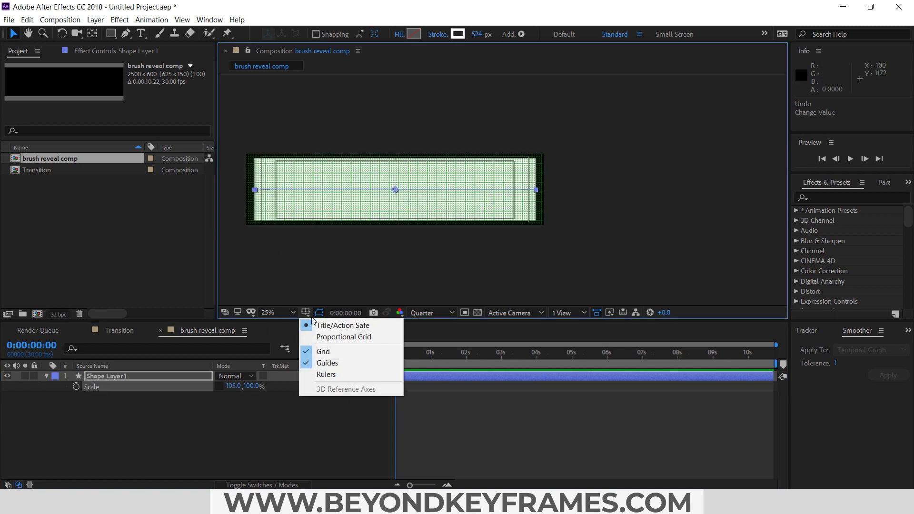
click(326, 353)
Add Trim Paths to the contents of the shape layer.
click(46, 377)
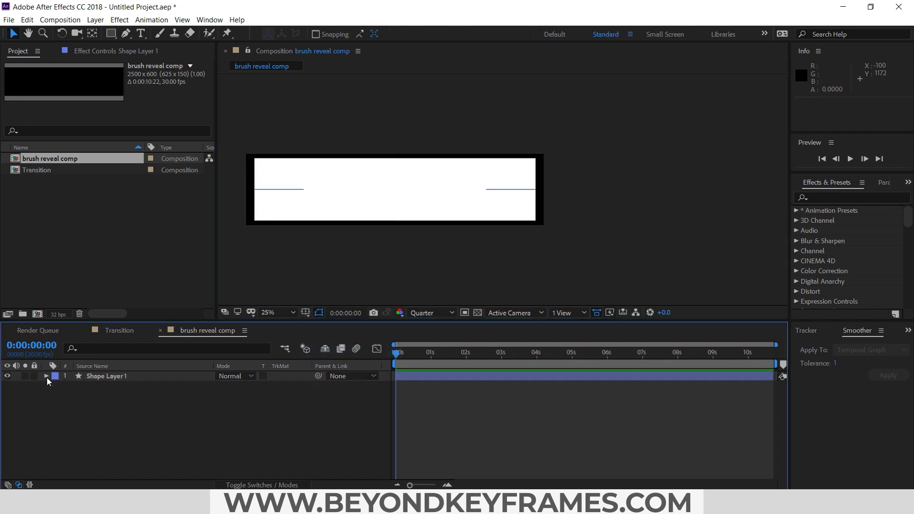
click(46, 376)
click(57, 397)
click(306, 387)
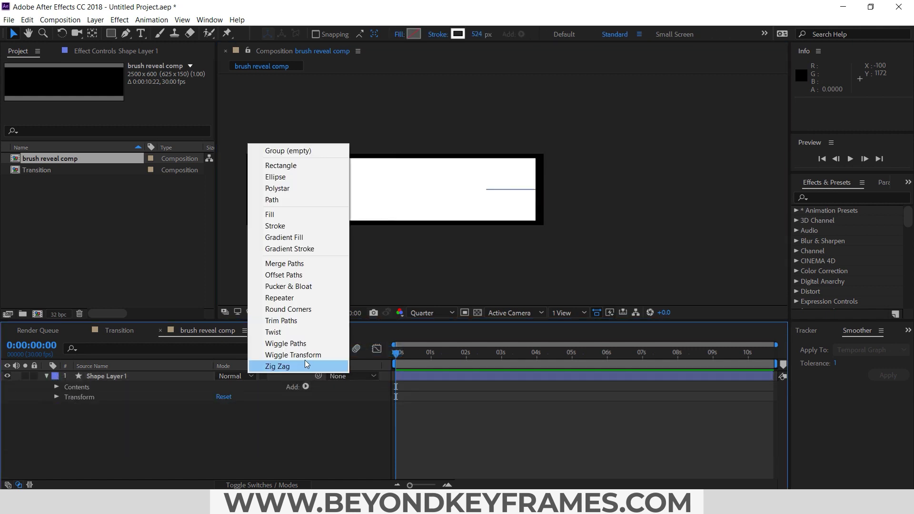
click(281, 321)
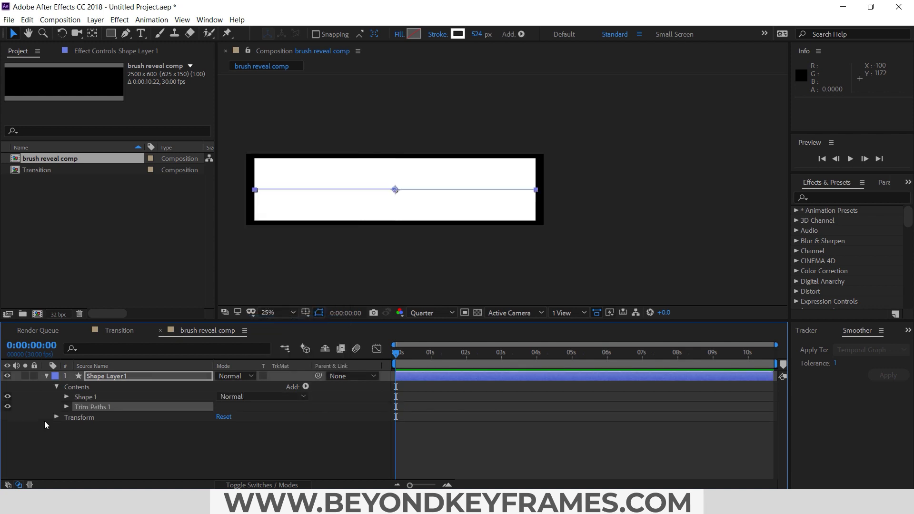
Set the Trim Paths End to 0% and keyframe it at 0:00:00:00.
click(68, 407)
click(224, 427)
text(64)
key(Return)
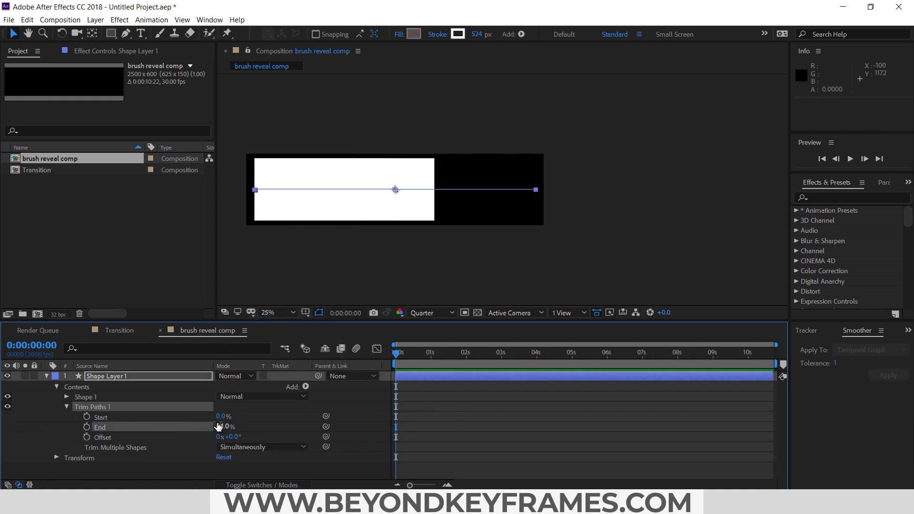
drag(223, 427, 125, 434)
click(87, 427)
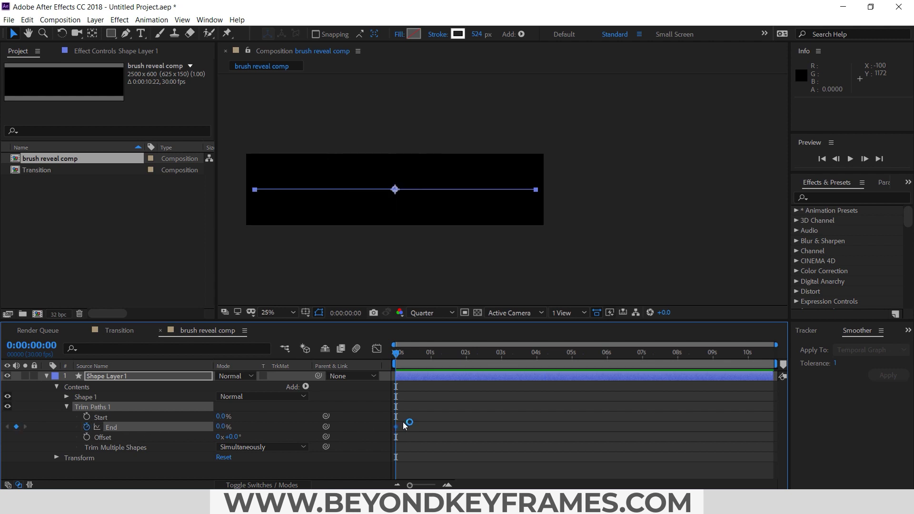
Keyframe the Trim Paths End at 100% at 0:00:01:15 and apply Easy Ease to both keyframes.
drag(415, 355, 448, 359)
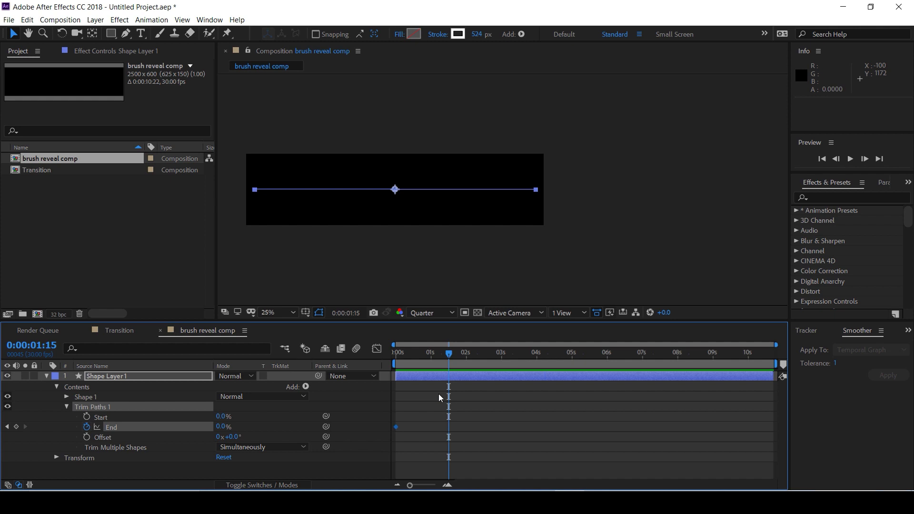
click(439, 394)
drag(220, 427, 377, 433)
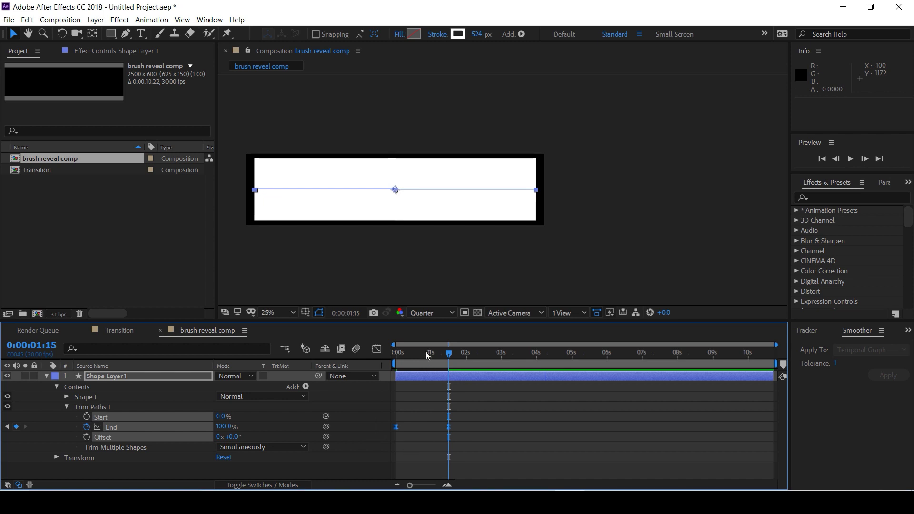
Preview the stroke reveal animation from the first frame.
drag(427, 352, 375, 364)
key(space)
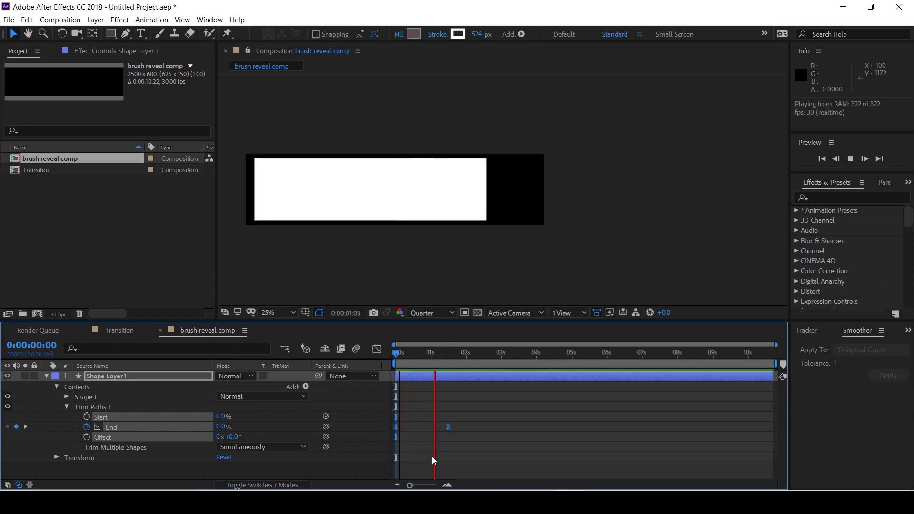
key(space)
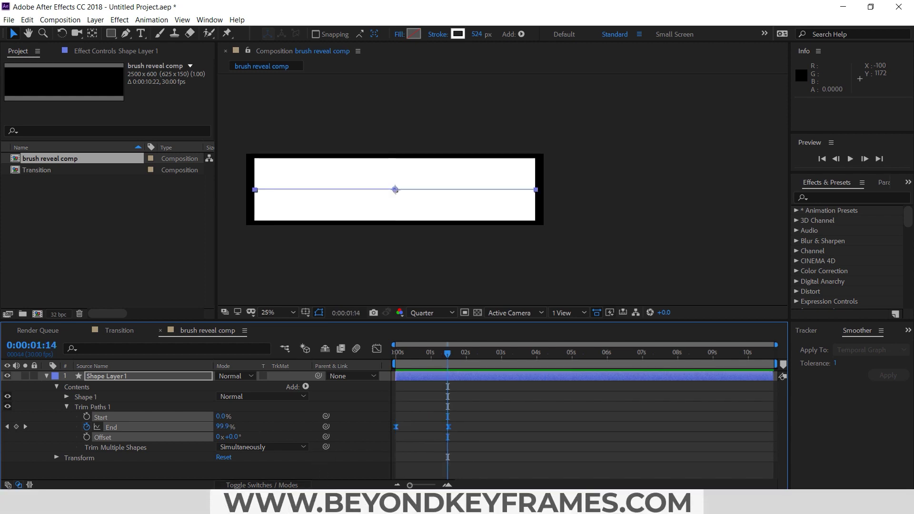
Enable motion blur for the shape layer and the composition, and play the reveal from the start.
click(262, 485)
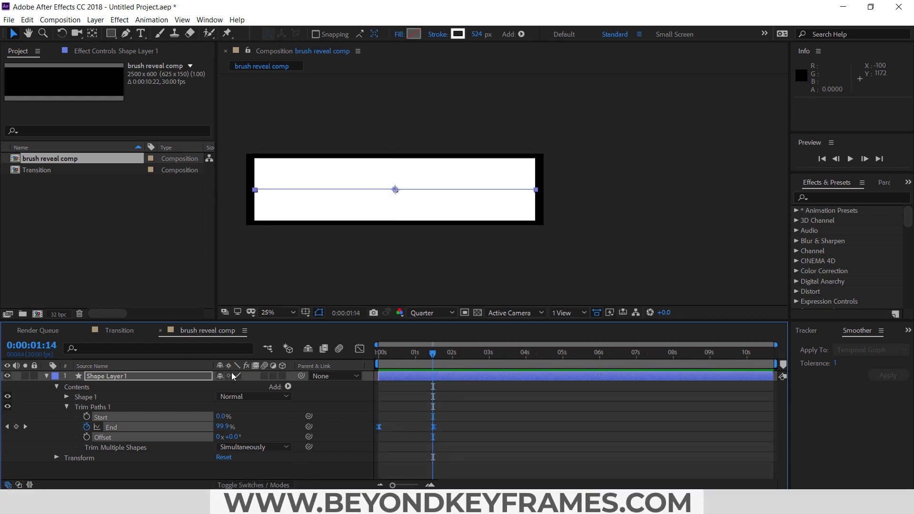
click(263, 376)
click(340, 349)
click(393, 366)
drag(390, 355, 356, 358)
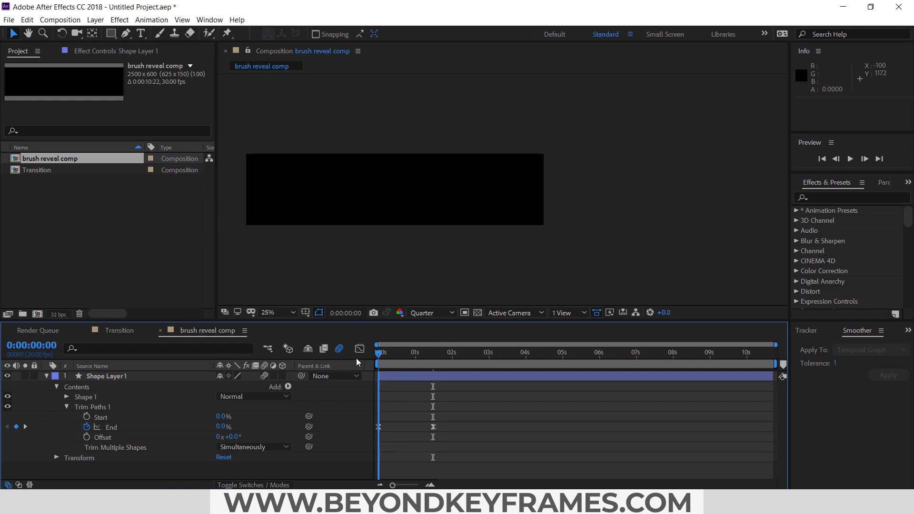
key(space)
Show only the shape layer's keyframed property and apply the Roughen Edges effect to the layer.
click(404, 376)
key(u)
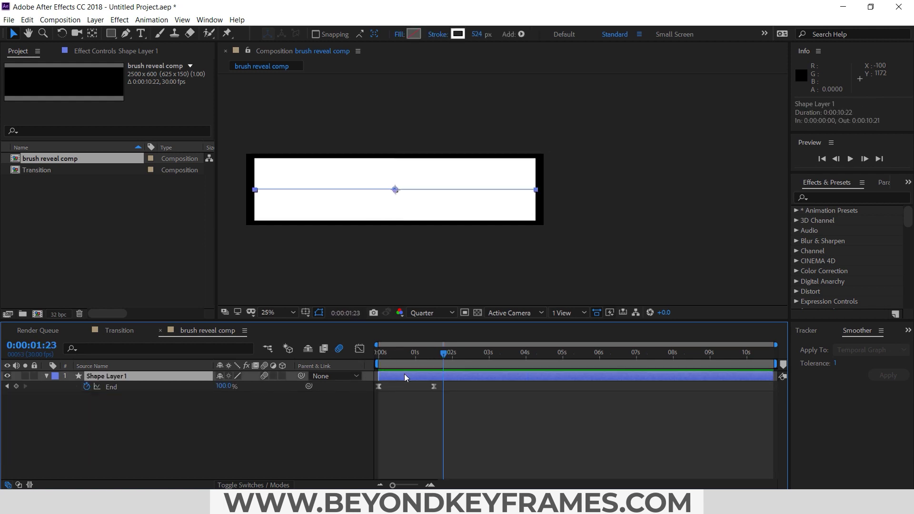
click(835, 198)
text(r)
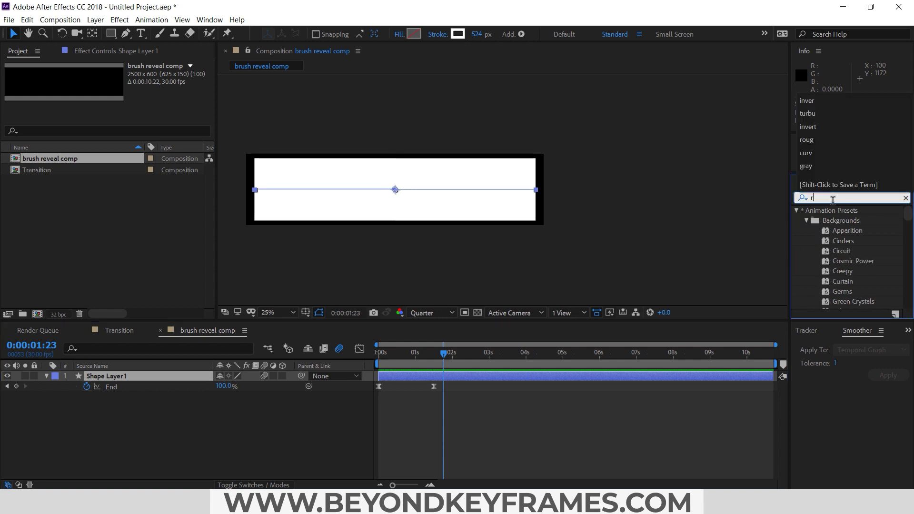
text(ough)
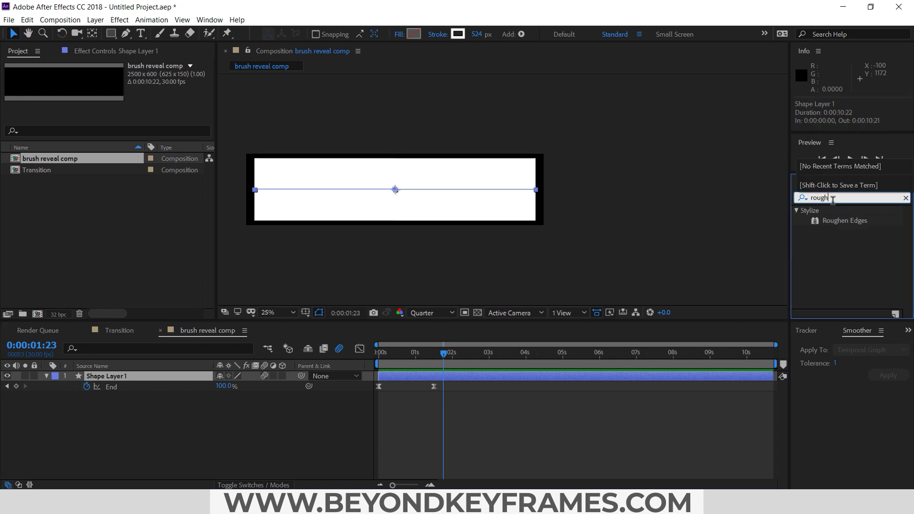
click(848, 220)
drag(848, 220, 406, 378)
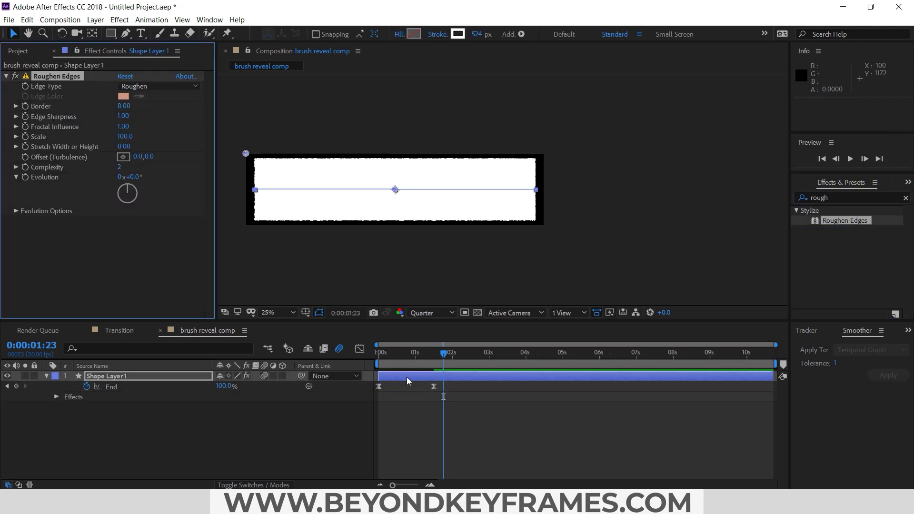
Set the shape layer's Roughen Edges Border to 343 and Edge Sharpness to 6.80.
click(278, 313)
click(279, 99)
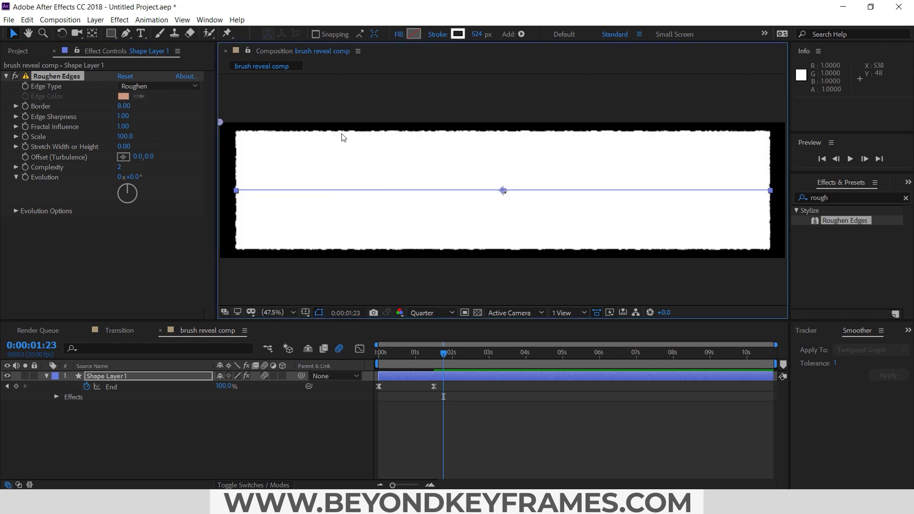
click(125, 107)
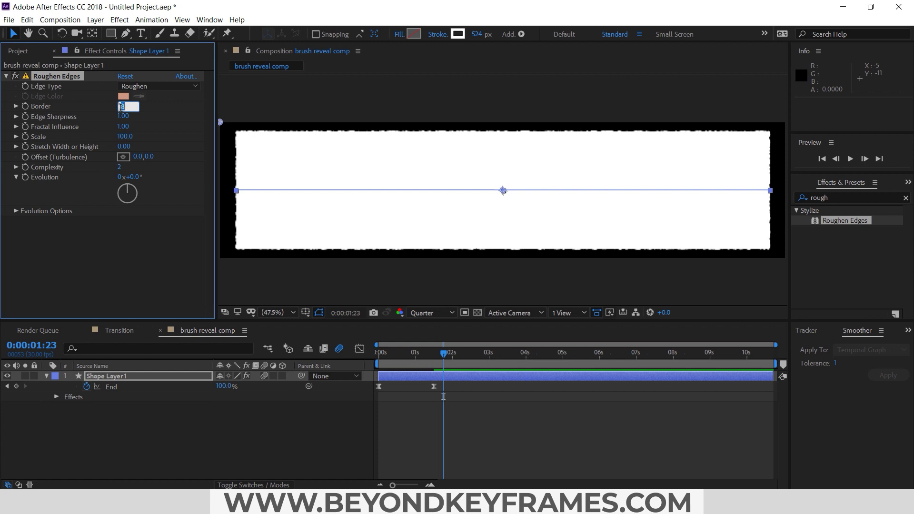
text(343)
key(Return)
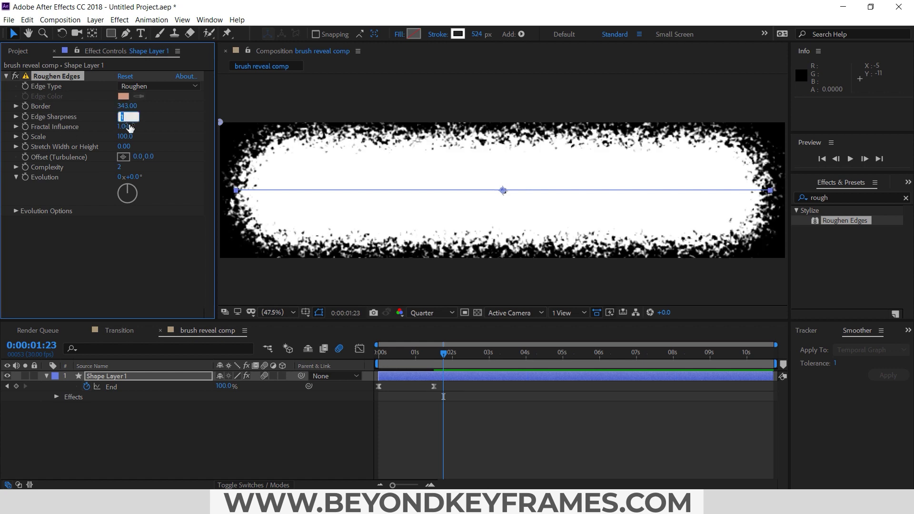
text(6.8)
key(Return)
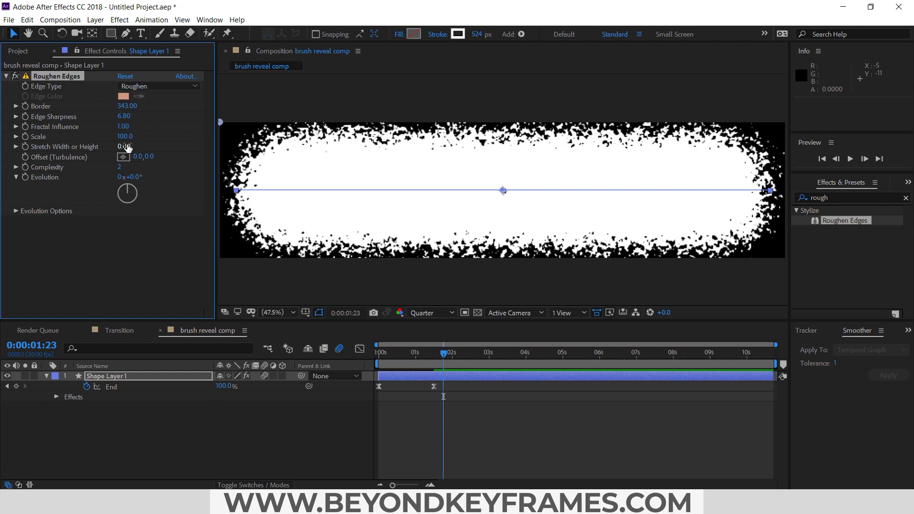
Set the Roughen Edges Scale to 580 and Stretch Width or Height to 0.75.
click(125, 136)
text(50)
key(Return)
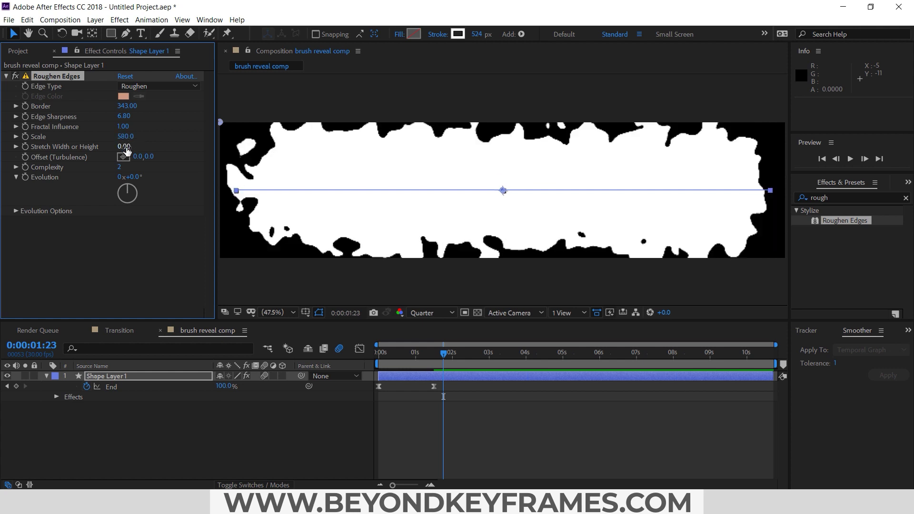
click(125, 147)
text(0.75)
key(Return)
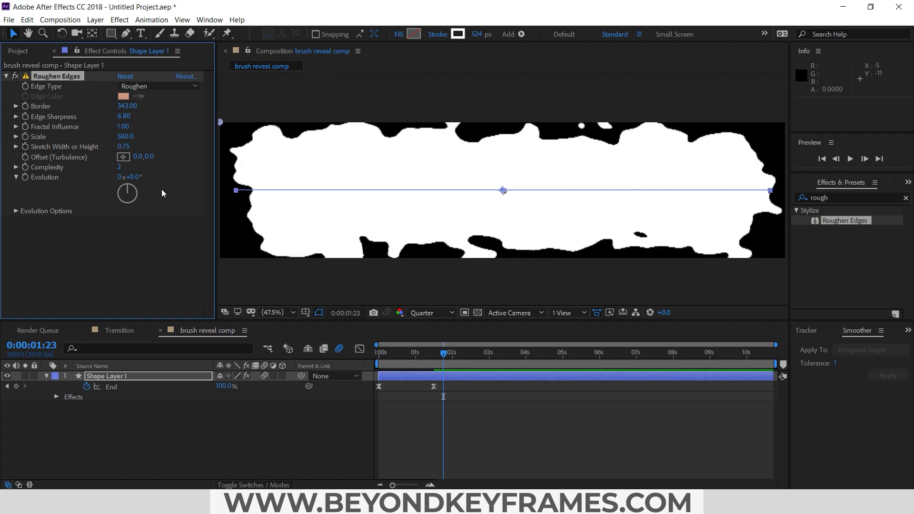
Set the Roughen Edges Complexity to 4 and Stretch Width or Height to 6.80.
click(119, 167)
text(4)
key(Return)
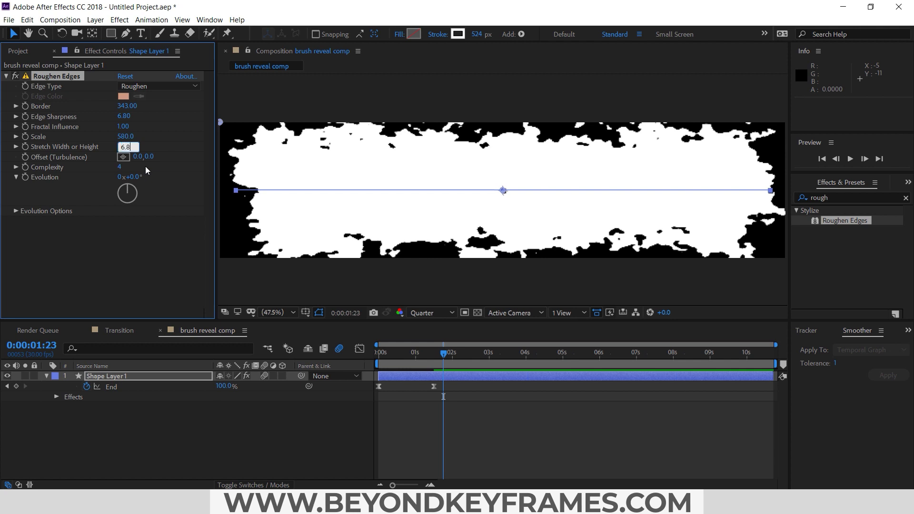
text(6.8)
key(Return)
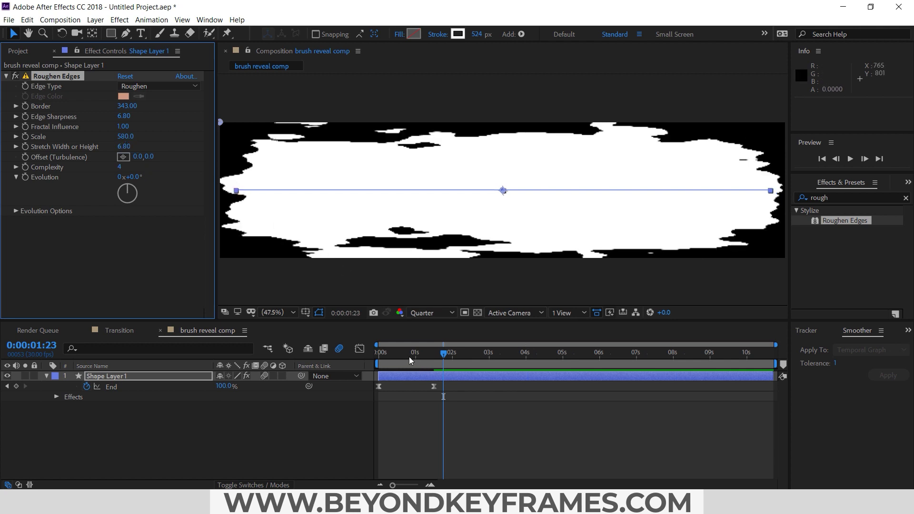
Preview the roughened stroke reveal from the first frame.
click(378, 360)
key(space)
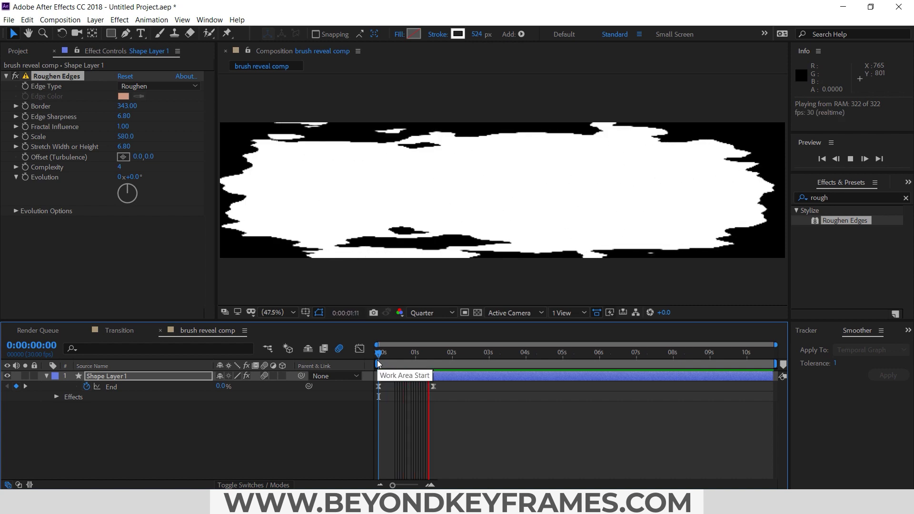
key(space)
click(379, 353)
key(space)
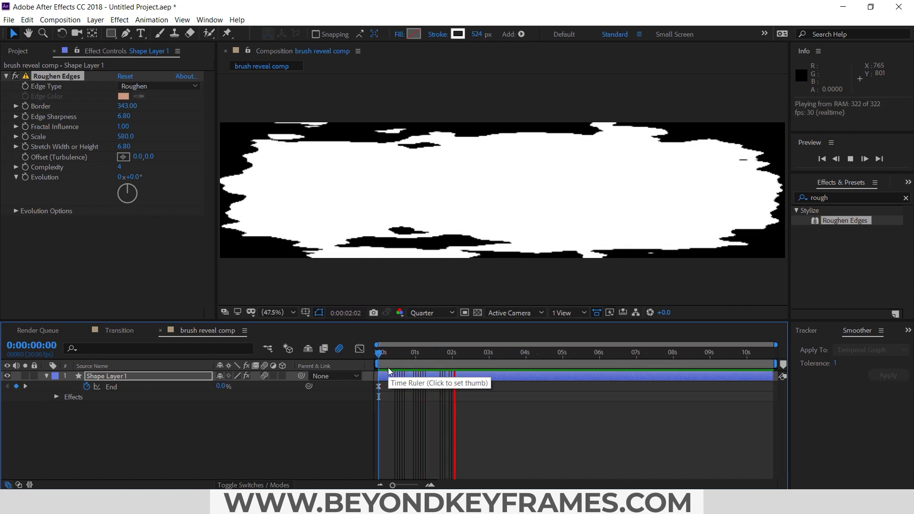
key(space)
Duplicate the shape layer and offset the original so it starts one frame after the copy, which stays at 0:00:00:00.
click(396, 374)
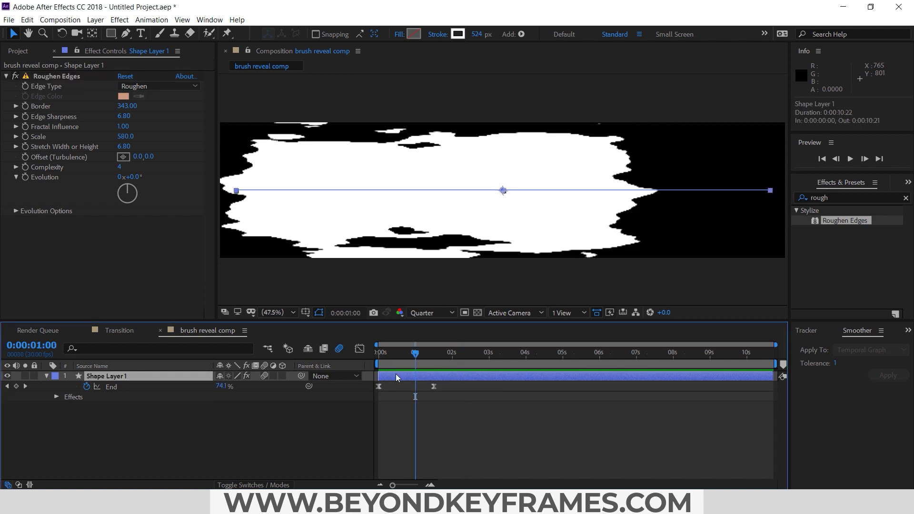
key(ctrl+d)
scroll(363, 390, up, 5)
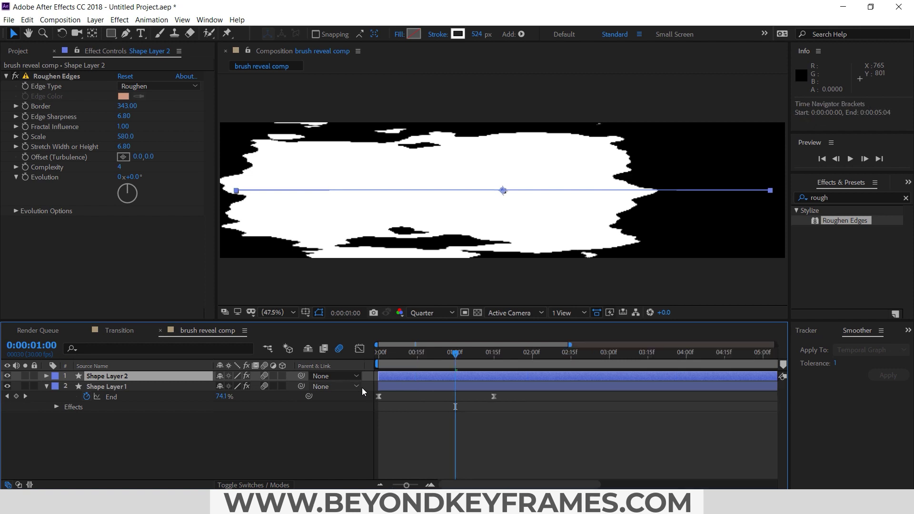
drag(398, 386, 410, 386)
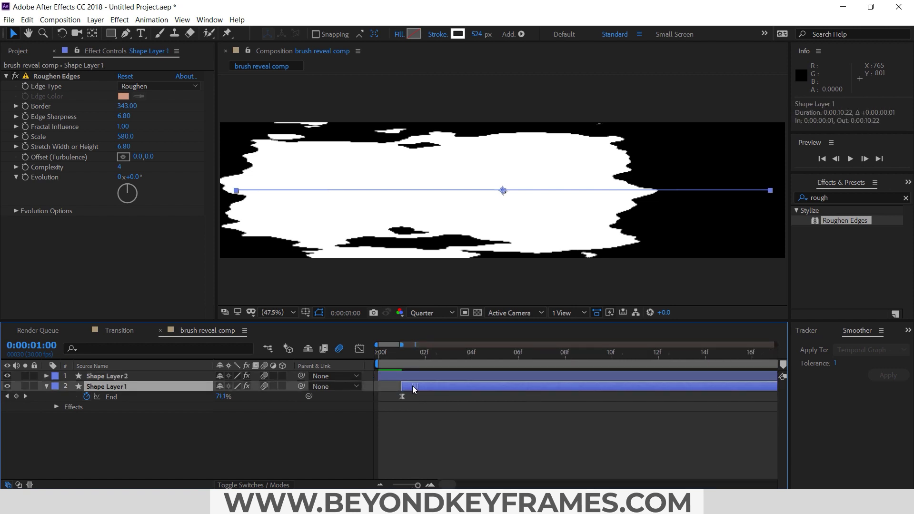
click(426, 375)
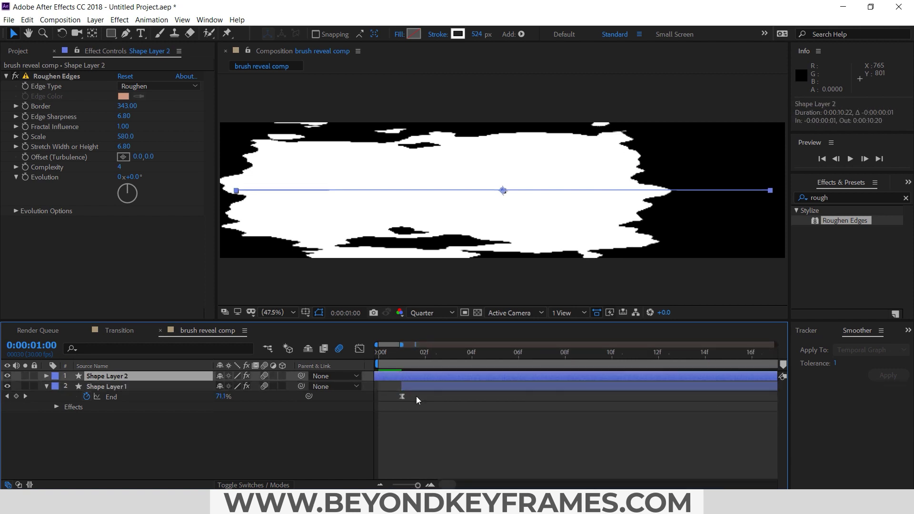
key(-)
key(-)
key(-)
key(-)
drag(395, 376, 585, 365)
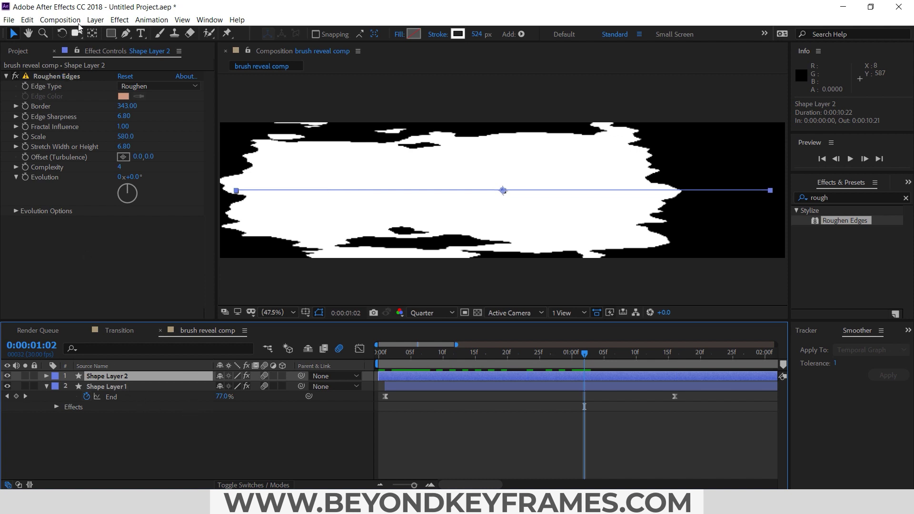
Set the duplicate layer's Roughen Edges Border to 500 and Edge Sharpness to 4.90.
click(128, 106)
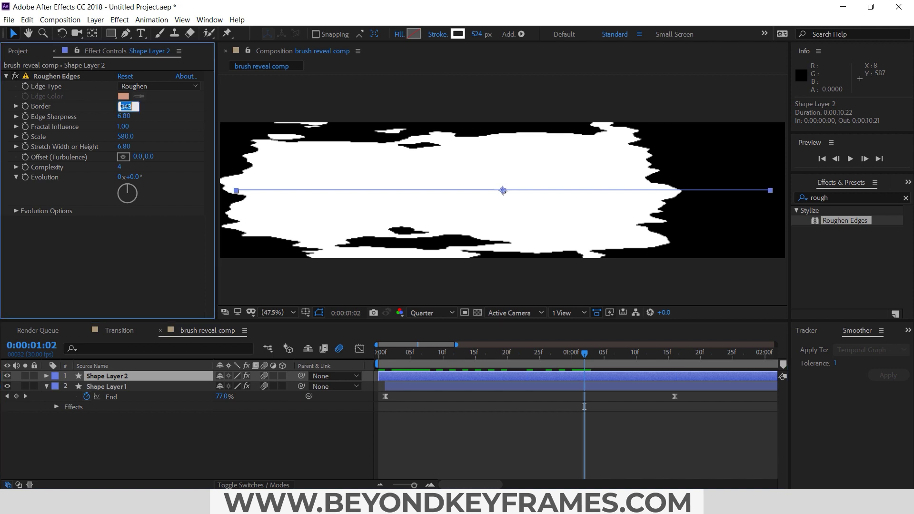
text(500)
key(Return)
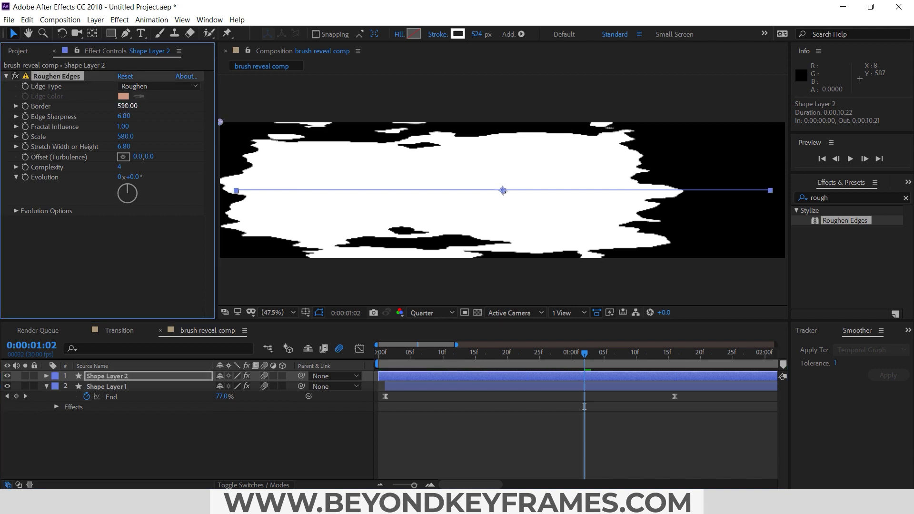
click(123, 117)
key(BackSpace)
Set the duplicate layer's Roughen Edges Scale to 170 and Stretch Width or Height to 6.90.
click(125, 136)
text(170)
key(Return)
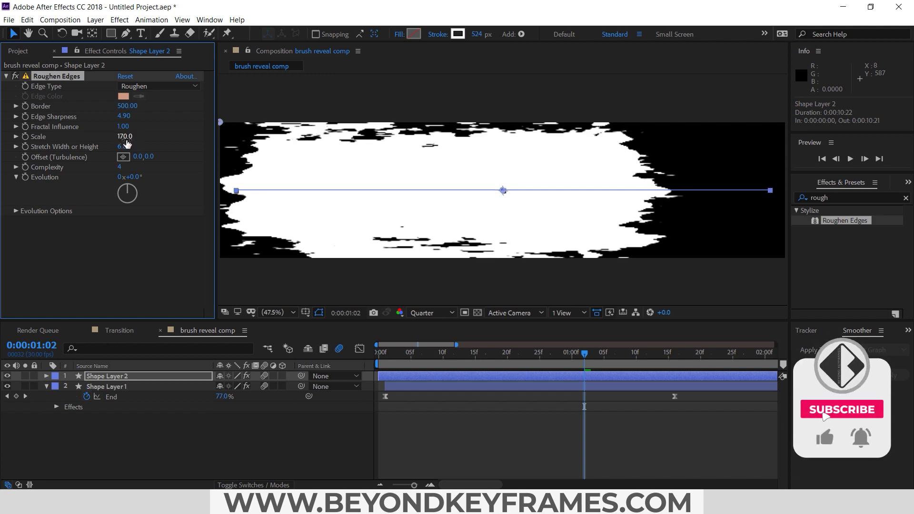
click(125, 146)
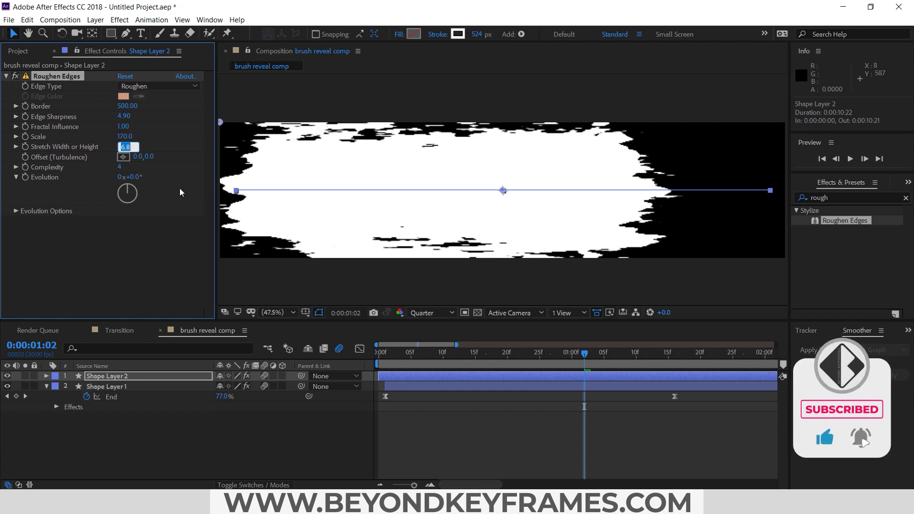
text(6/)
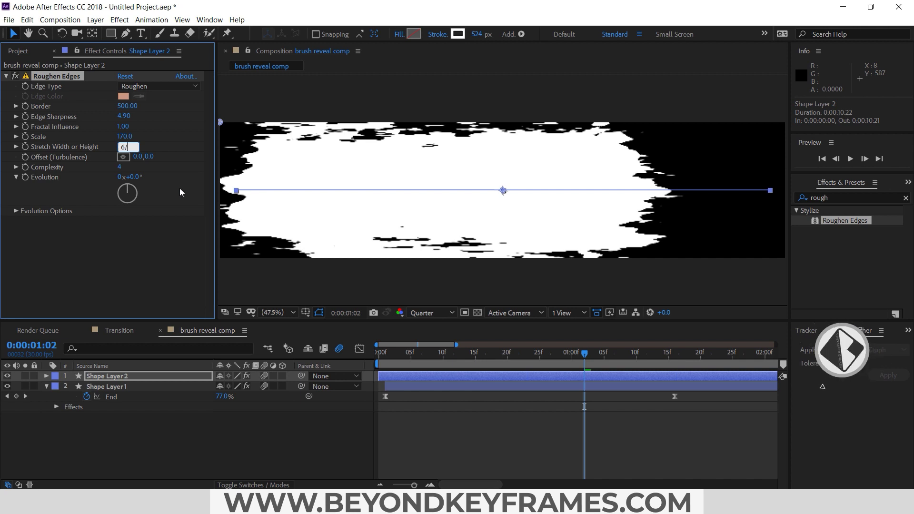
text(9)
key(BackSpace)
key(BackSpace)
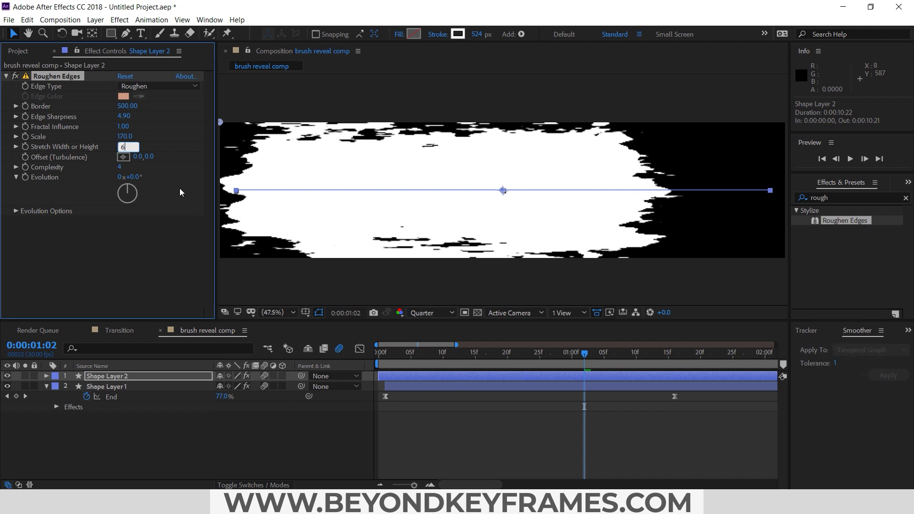
text(/)
text(.9)
key(Return)
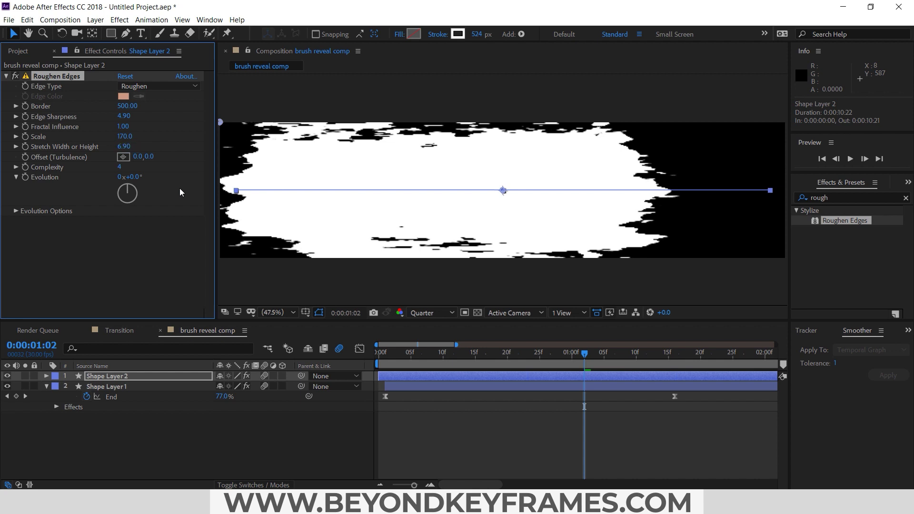
Play the combined two-layer reveal from 0:00:00:01 and deselect the layers.
click(387, 364)
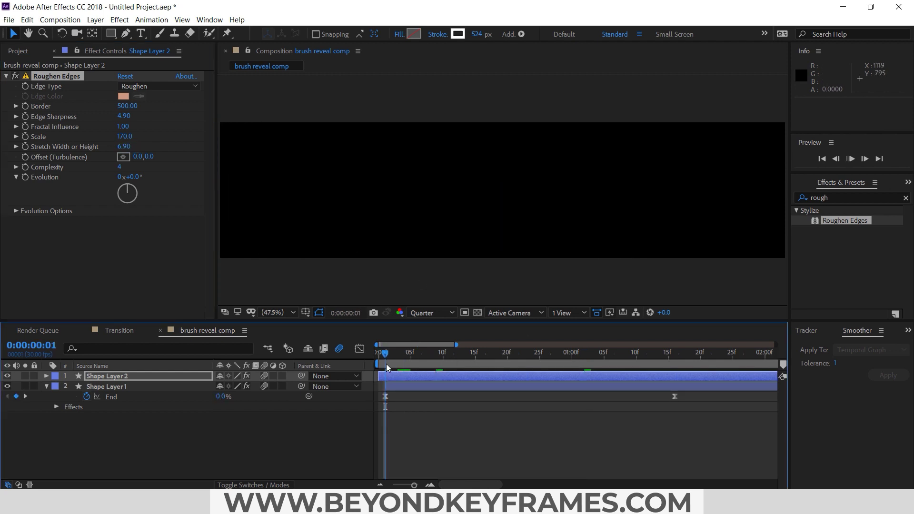
key(space)
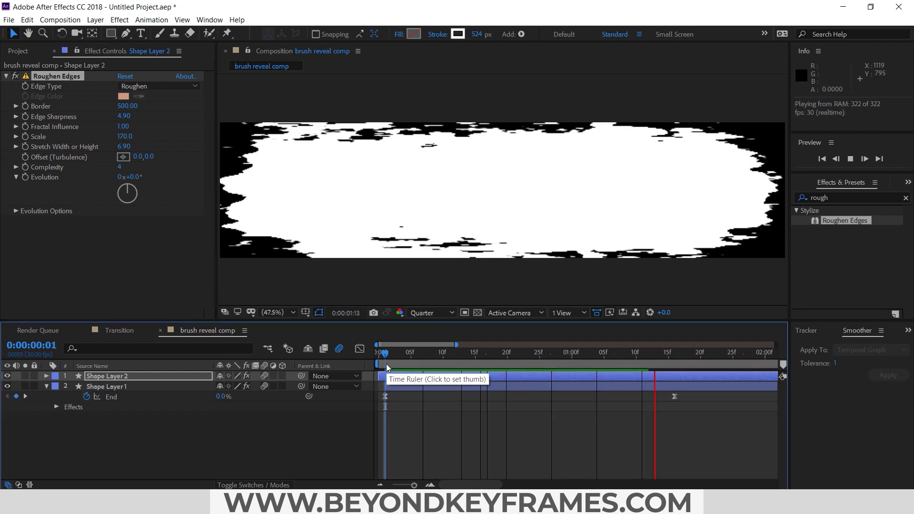
key(space)
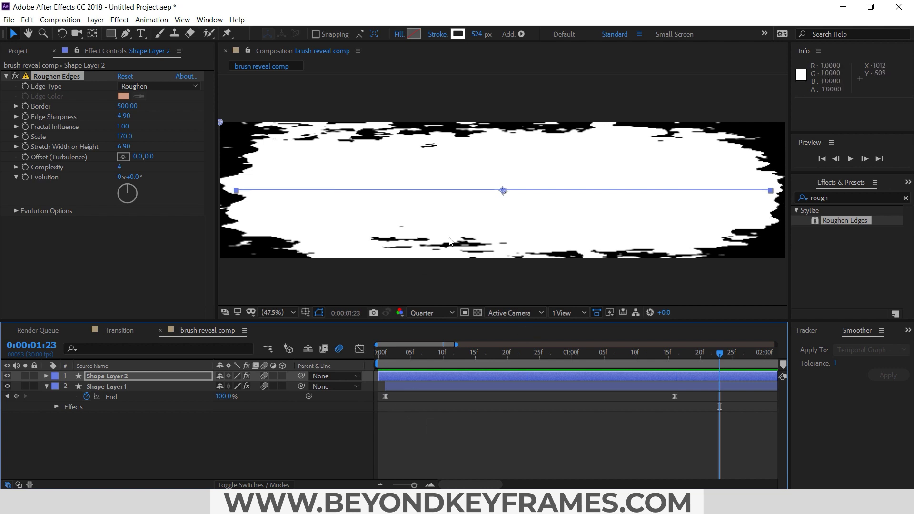
click(428, 445)
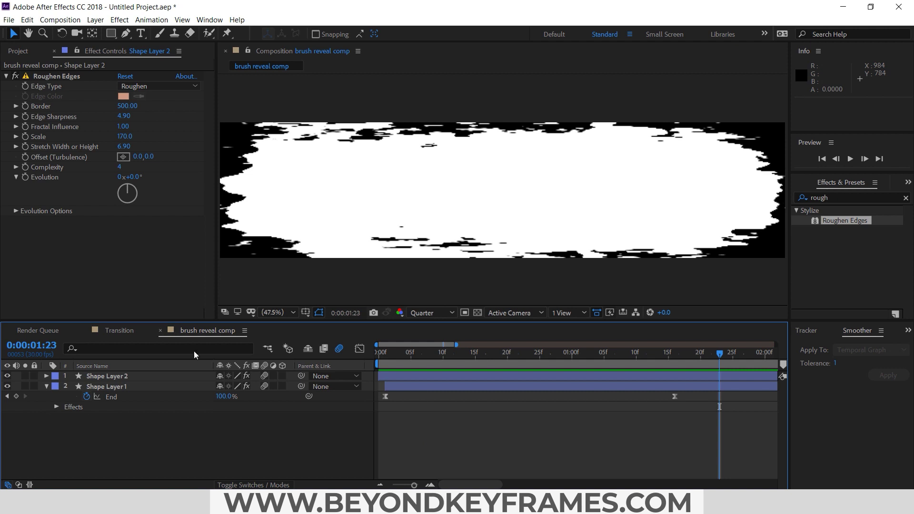
Create a new composition from the brush reveal comp so that it is nested inside.
click(20, 52)
click(50, 192)
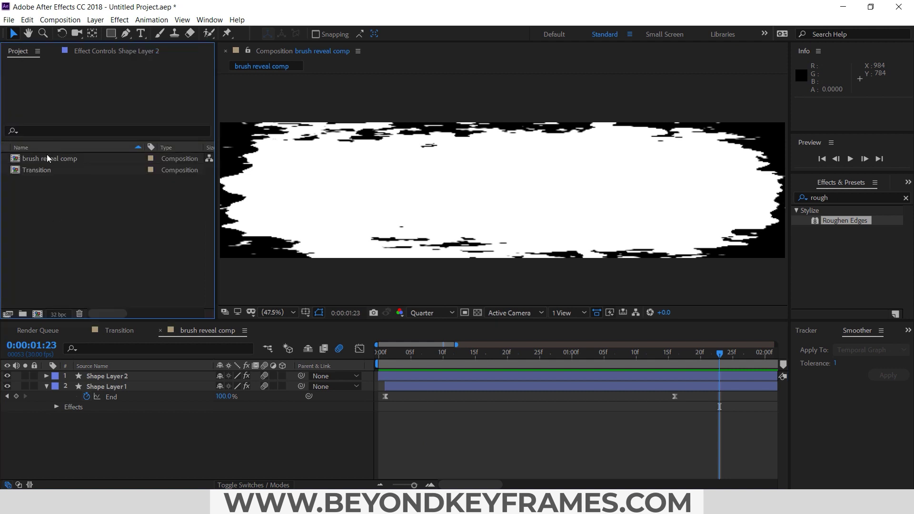
drag(47, 157, 38, 315)
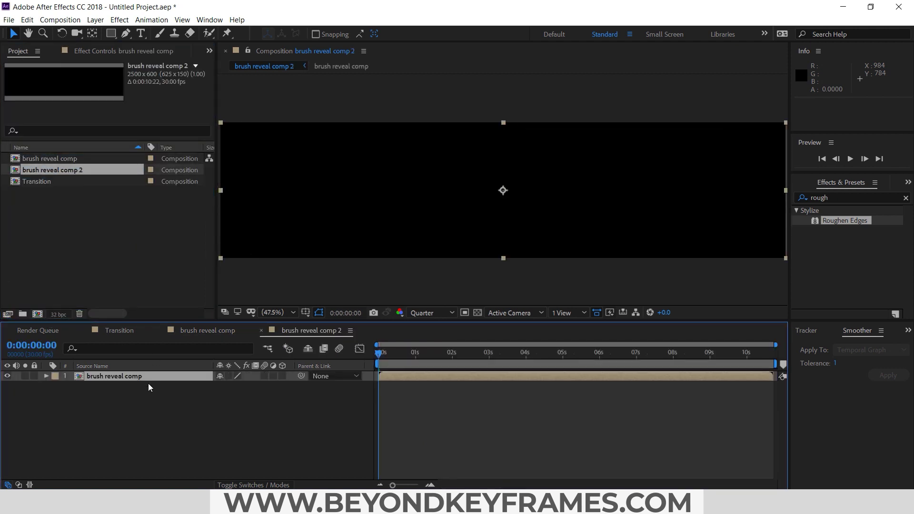
click(144, 397)
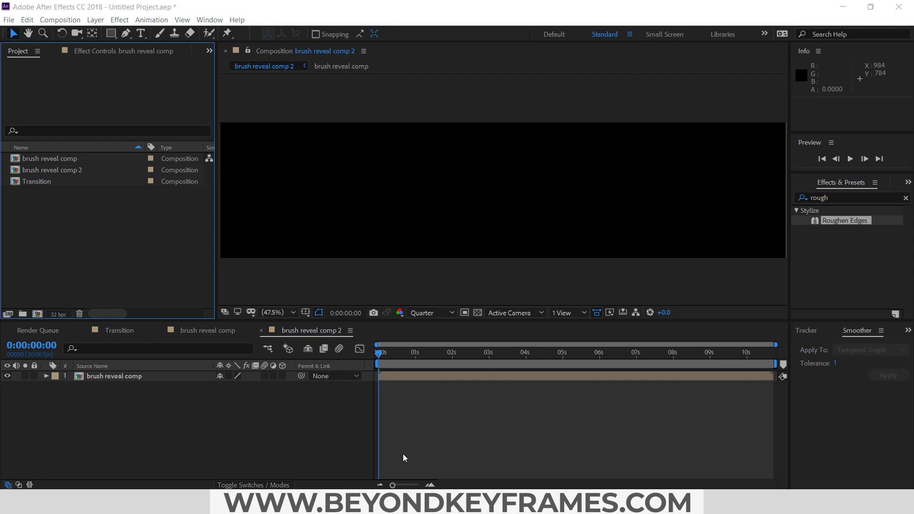
Import the Illustrator file 3 Grunge Ink Brush Strokes from the 3 Grunge Brush Strokes folder as footage.
key(ctrl+i)
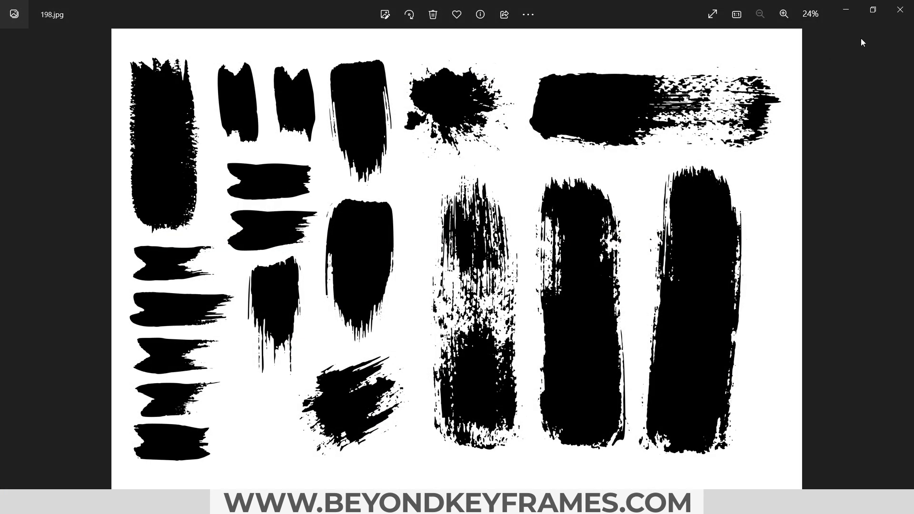
click(901, 10)
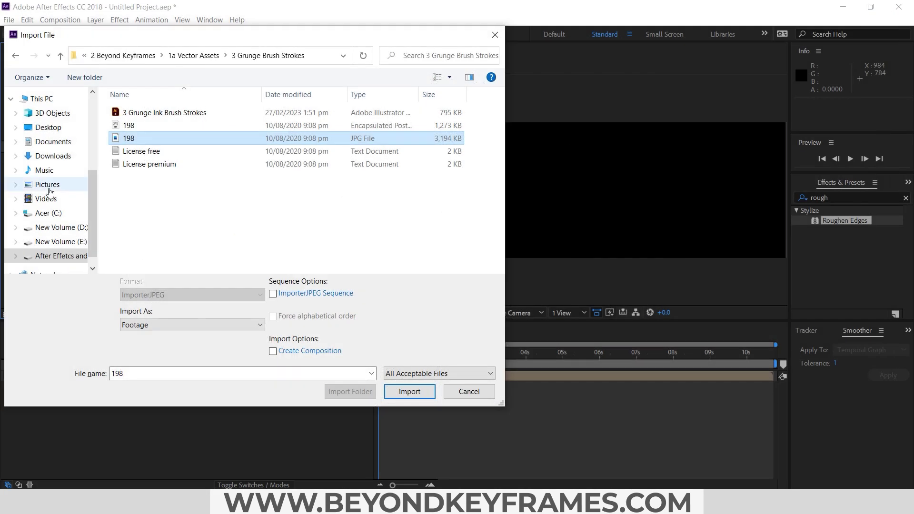
double_click(147, 113)
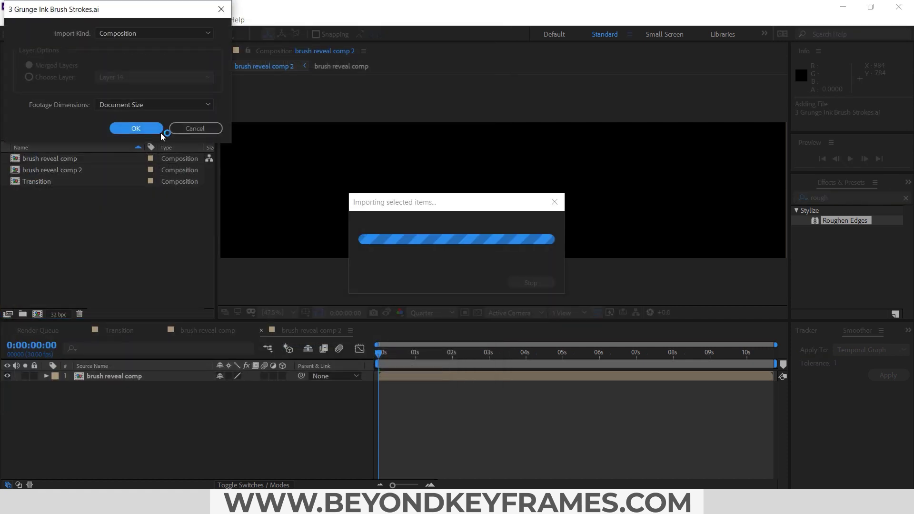
click(148, 130)
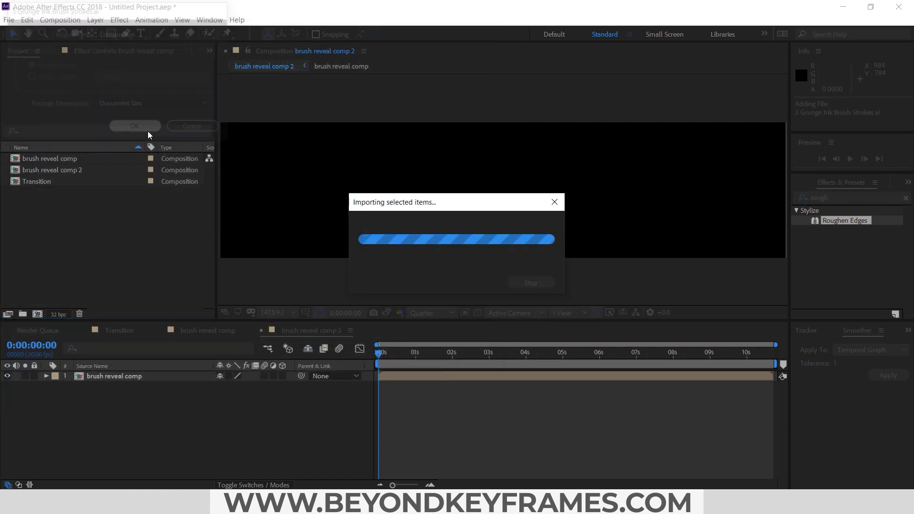
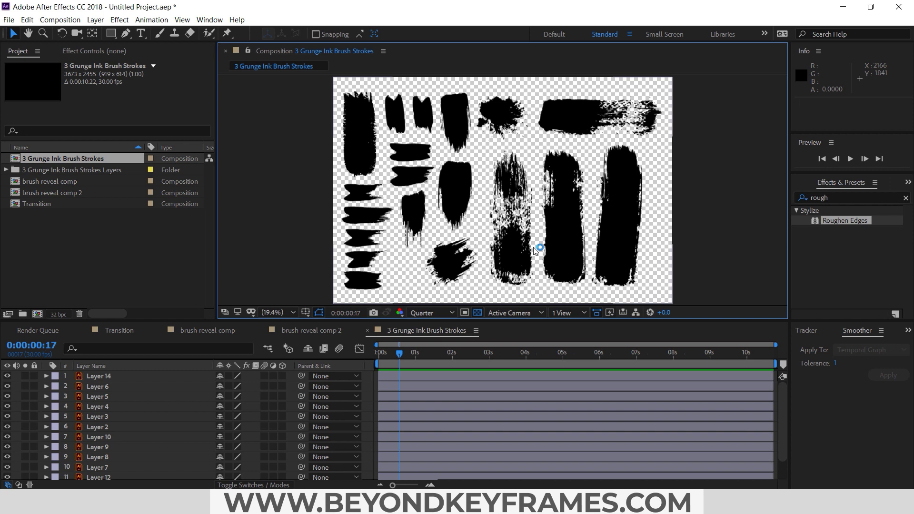
Bring Layers 4, 3 and 8 to the top of the 3 Grunge Ink Brush Strokes composition and hide the other layers.
click(101, 396)
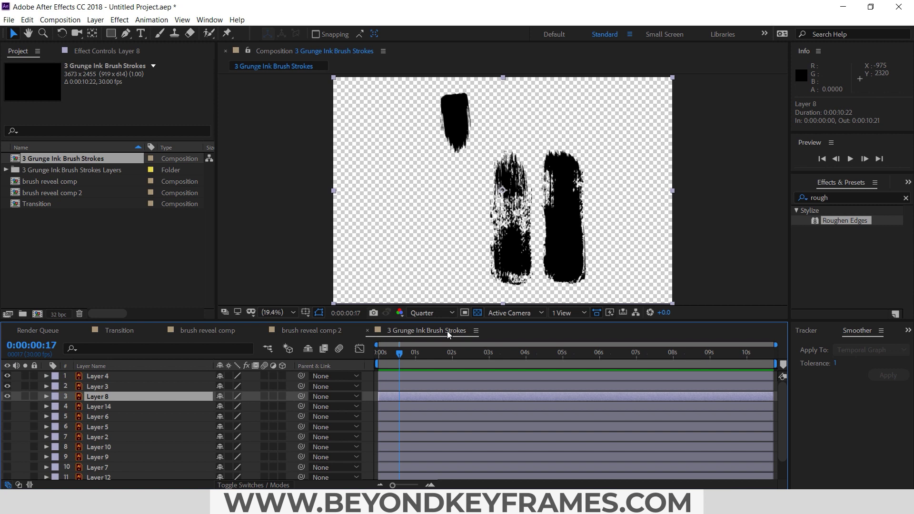
Rename the brush reveal comp 2 composition as Brush 1 and show its transparency grid.
click(327, 337)
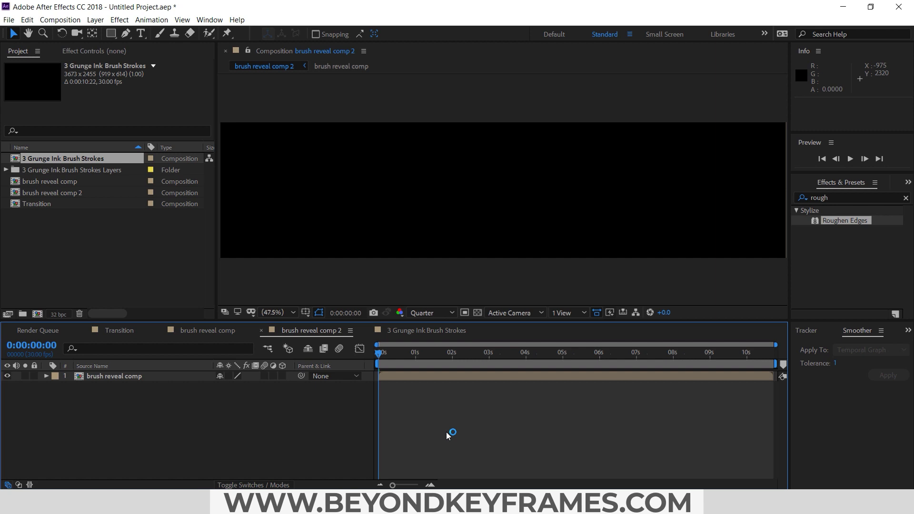
key(ctrl+k)
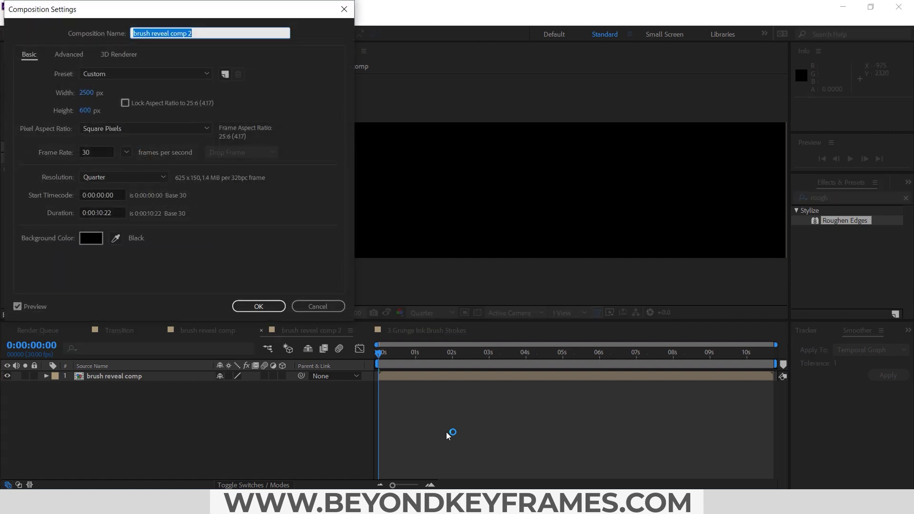
text(Brush 1)
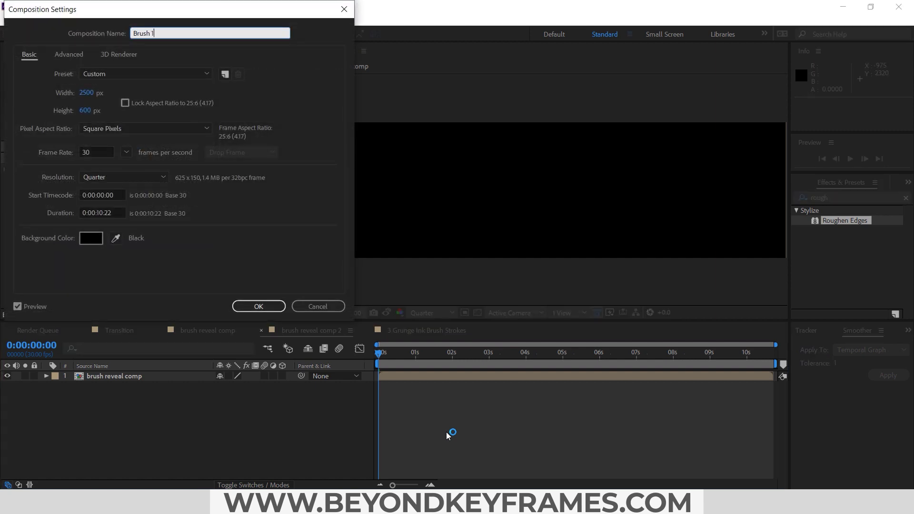
key(Return)
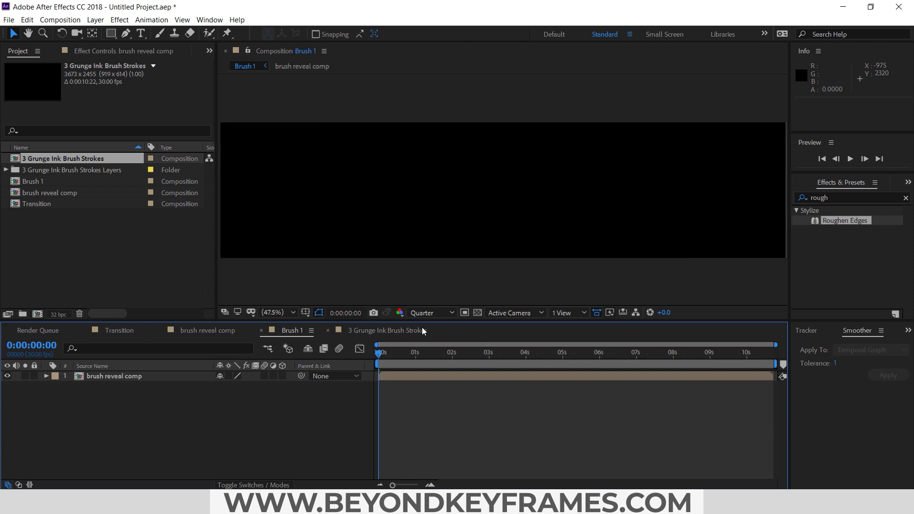
click(478, 315)
click(42, 223)
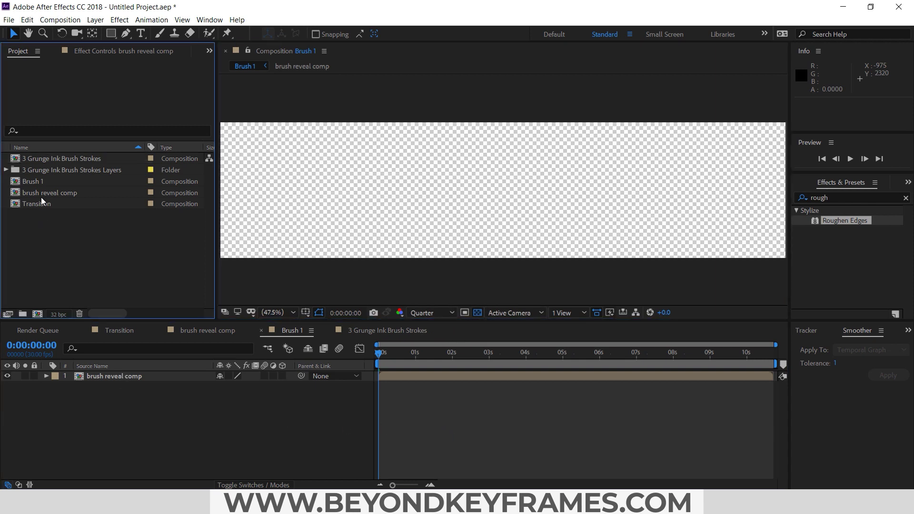
Copy Layer 4 from the 3 Grunge Ink Brush Strokes composition into Brush 1 and place it below brush reveal comp.
click(362, 331)
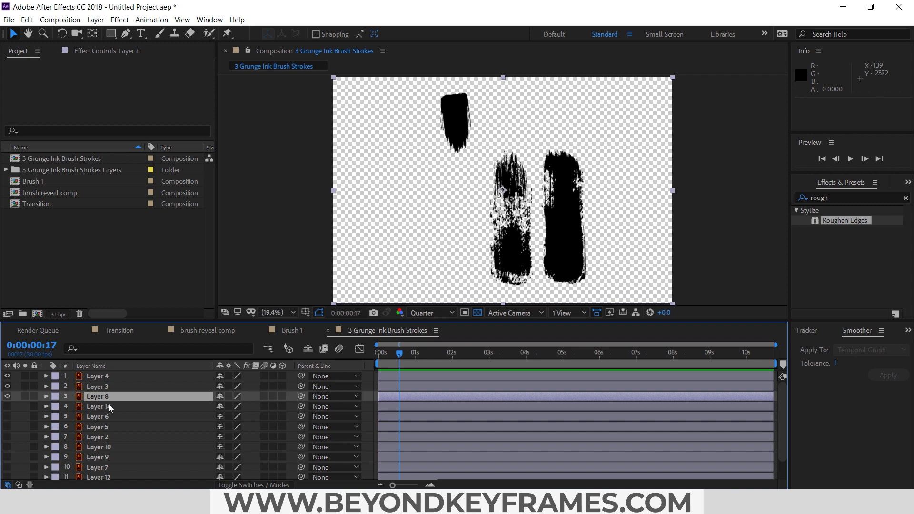
click(93, 377)
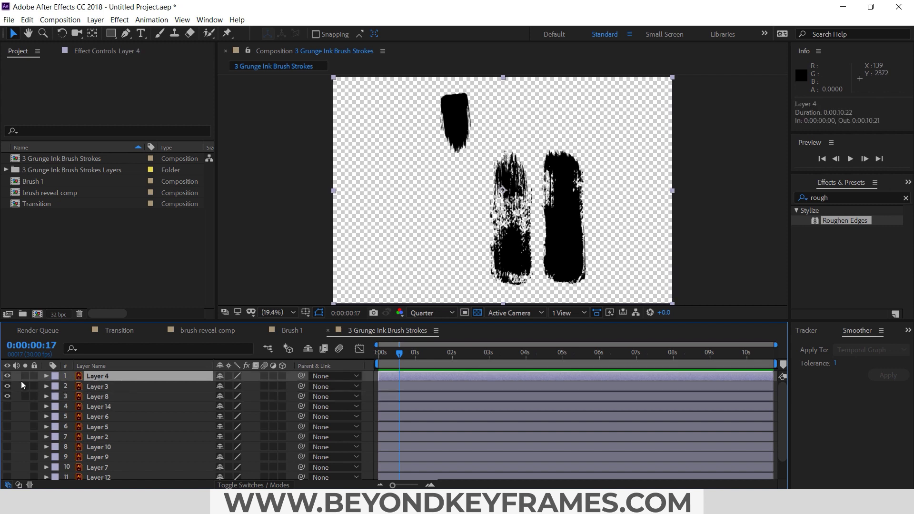
key(ctrl+c)
click(291, 332)
key(ctrl+v)
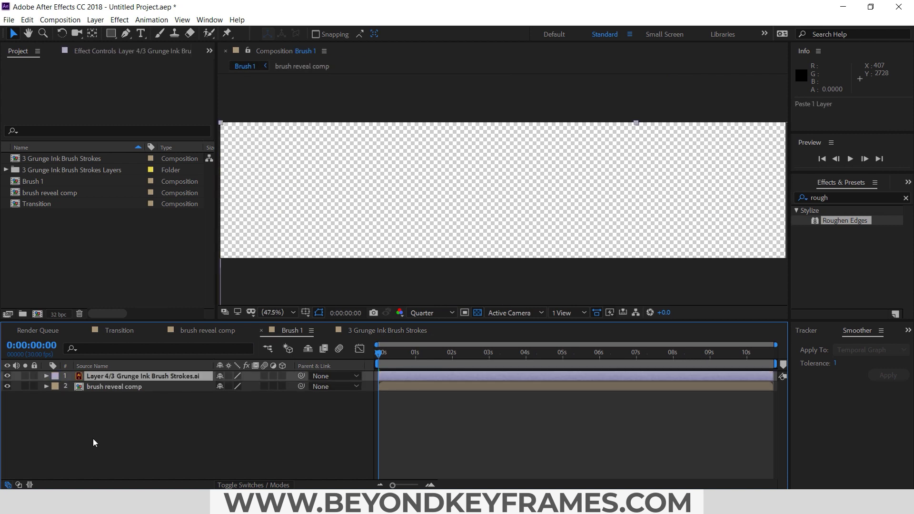
drag(108, 374, 109, 391)
Move the Layer 4 brush stroke into the Brush 1 frame and set its Rotation to 90°.
scroll(390, 219, down, 4)
drag(473, 264, 421, 213)
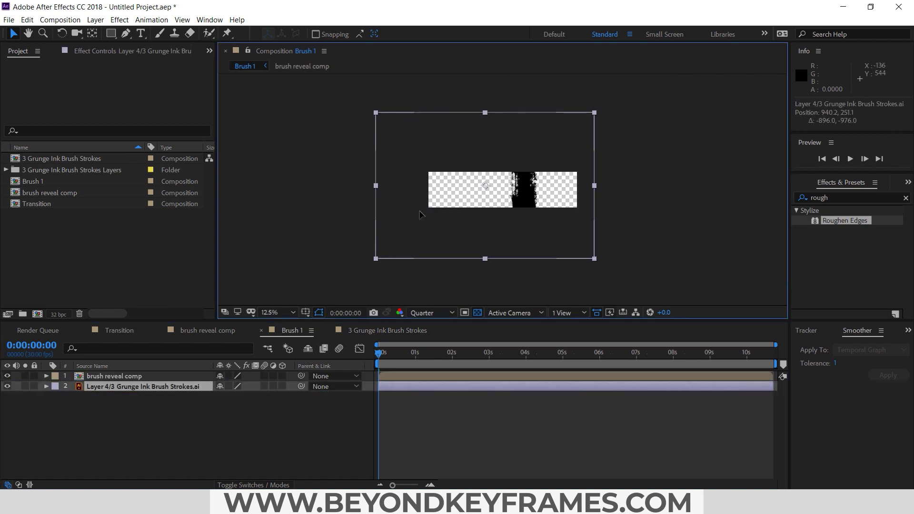
key(r)
drag(238, 396, 210, 396)
click(236, 396)
text(90)
key(Return)
mouse_move(462, 180)
mouse_down()
mouse_move(471, 217)
mouse_move(491, 140)
mouse_up()
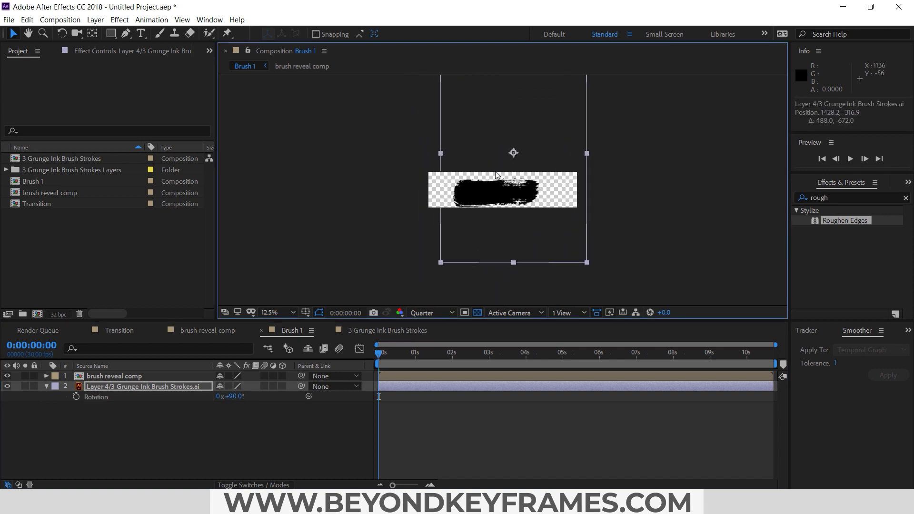
Continuously rasterize the Layer 4 stroke, then stretch and reposition it to span most of the composition's width.
scroll(479, 195, up, 1)
click(229, 387)
drag(402, 112, 311, 115)
drag(420, 177, 451, 173)
Draw a rectangular mask on the Layer 4 stroke, slightly larger than the composition frame.
click(111, 33)
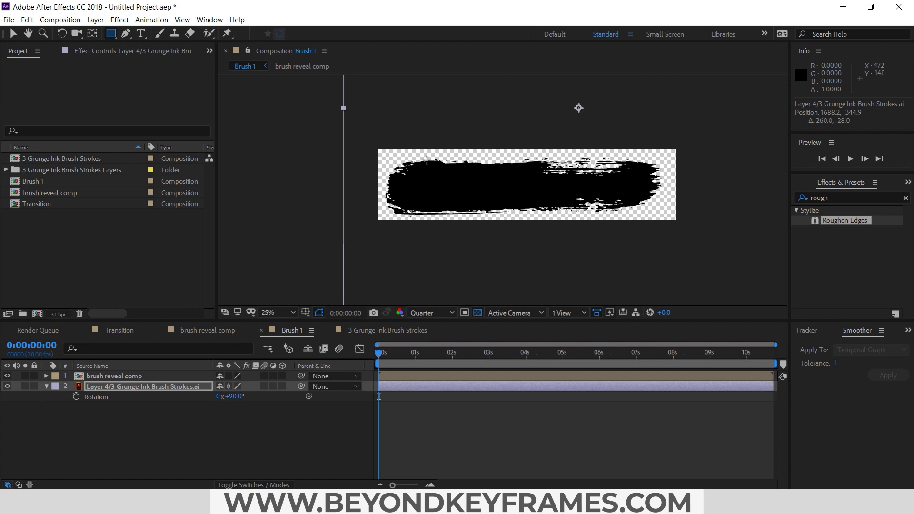
mouse_move(376, 148)
mouse_down()
mouse_move(582, 223)
mouse_move(687, 224)
mouse_move(680, 222)
mouse_up()
click(46, 387)
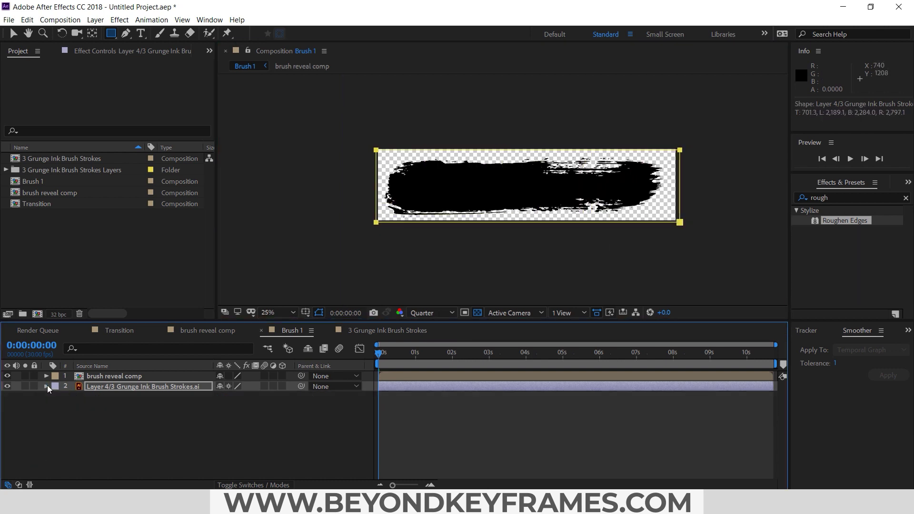
Apply the Invert effect to the Layer 4 brush stroke.
click(141, 387)
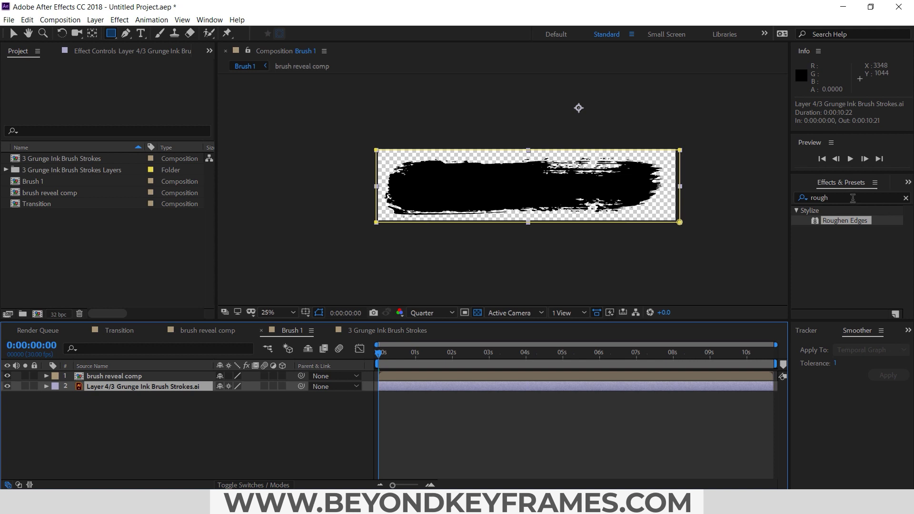
click(881, 199)
text(invert)
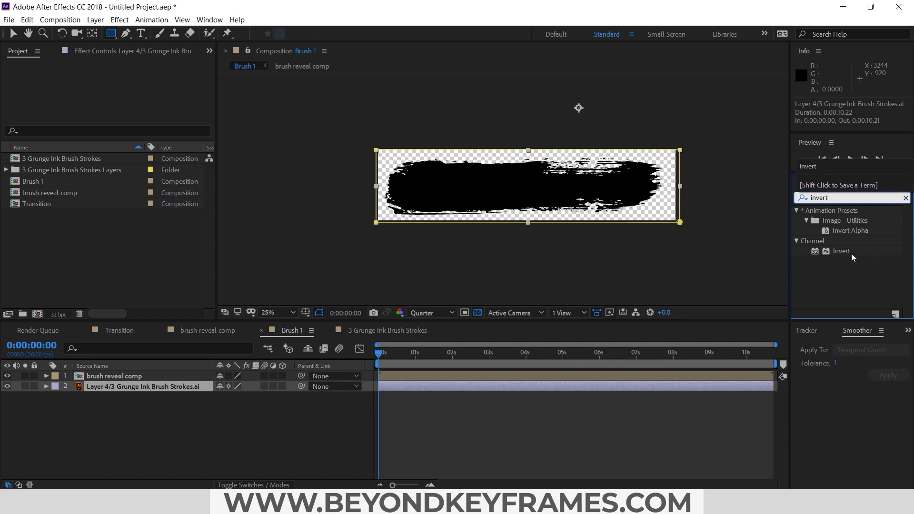
mouse_move(853, 255)
mouse_down()
mouse_move(428, 362)
mouse_move(52, 396)
mouse_move(105, 388)
mouse_up()
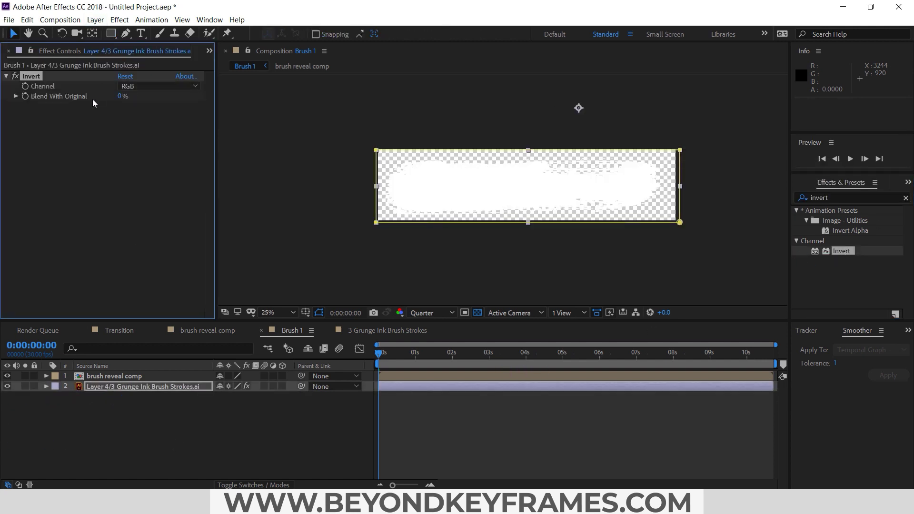
click(6, 76)
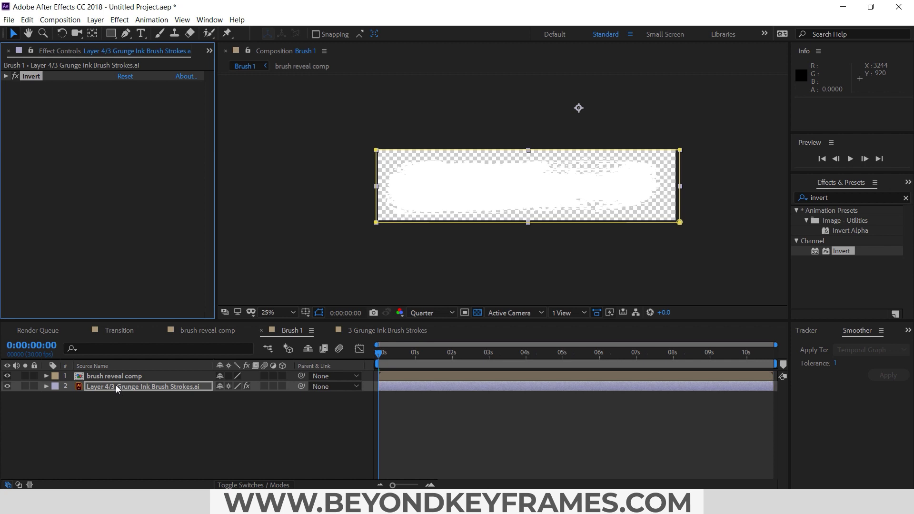
Set the Layer 4 stroke's track matte to Alpha Matte "brush reveal comp" and preview the reveal against black.
click(262, 485)
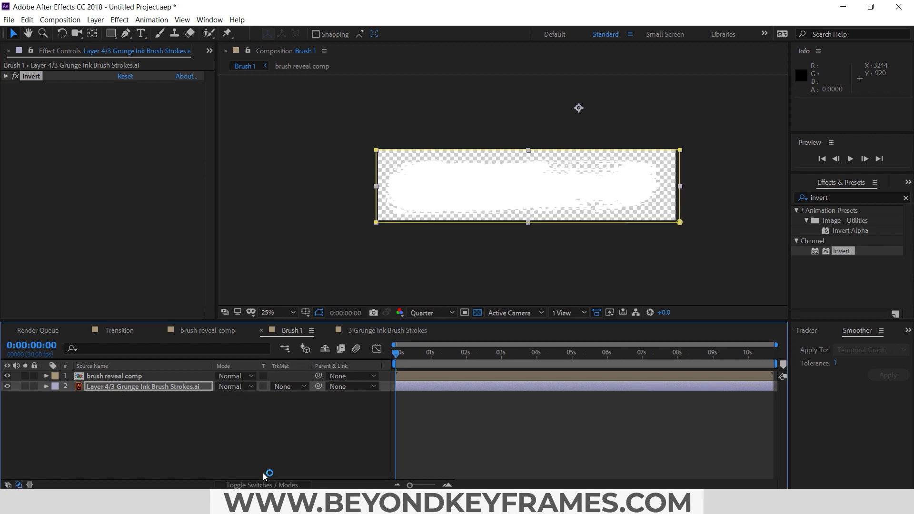
click(282, 387)
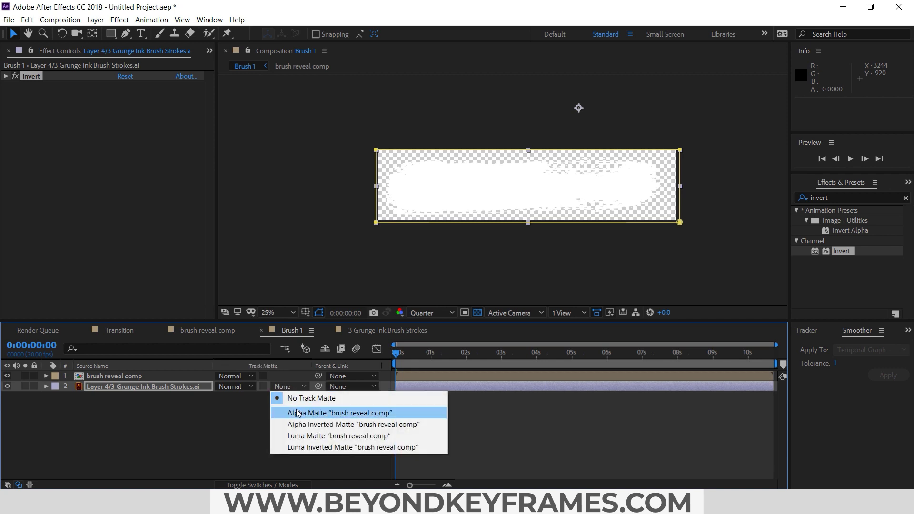
click(329, 411)
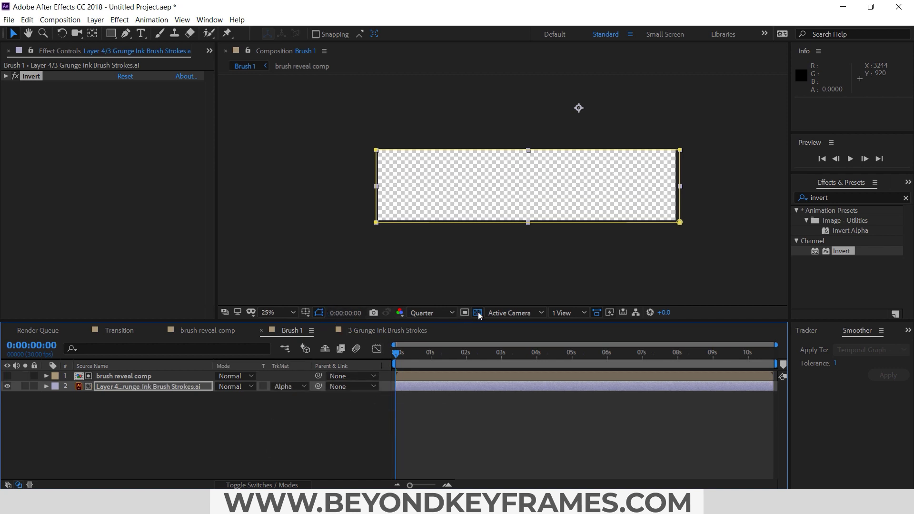
key(space)
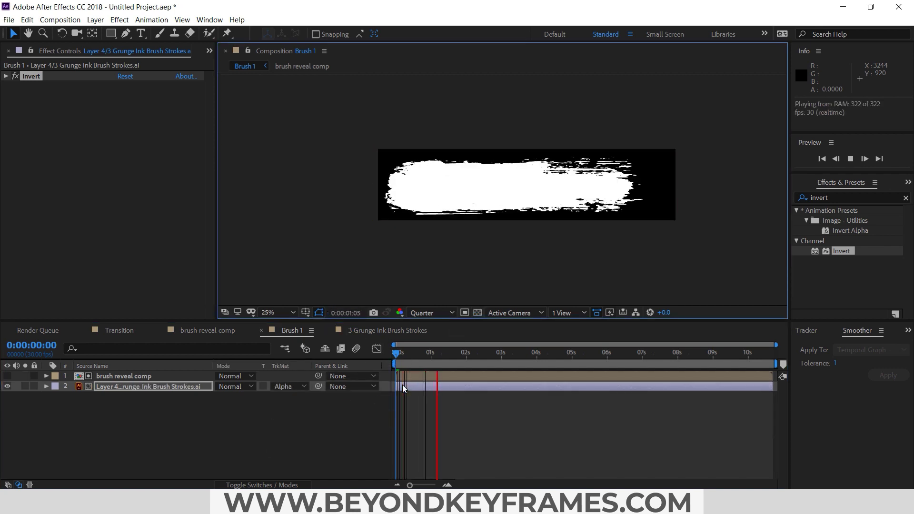
key(space)
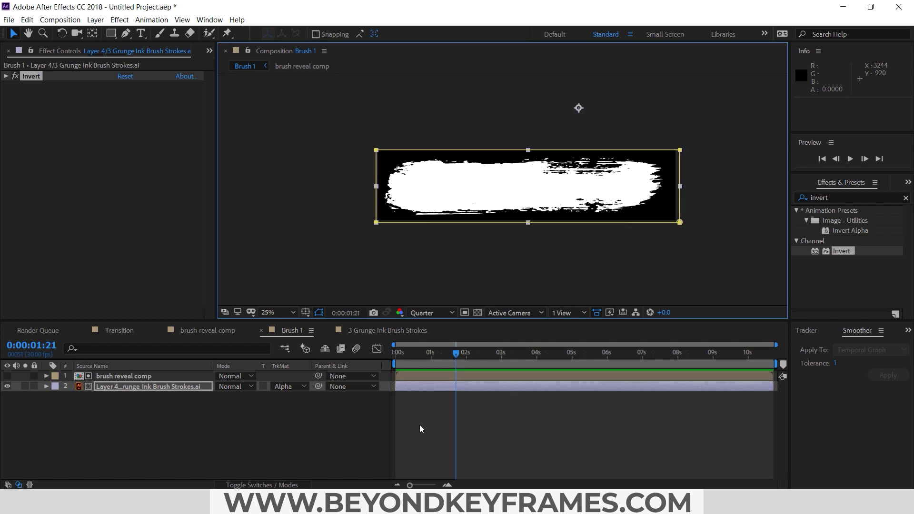
Duplicate the Brush 1 composition in the project and open the copy.
click(24, 54)
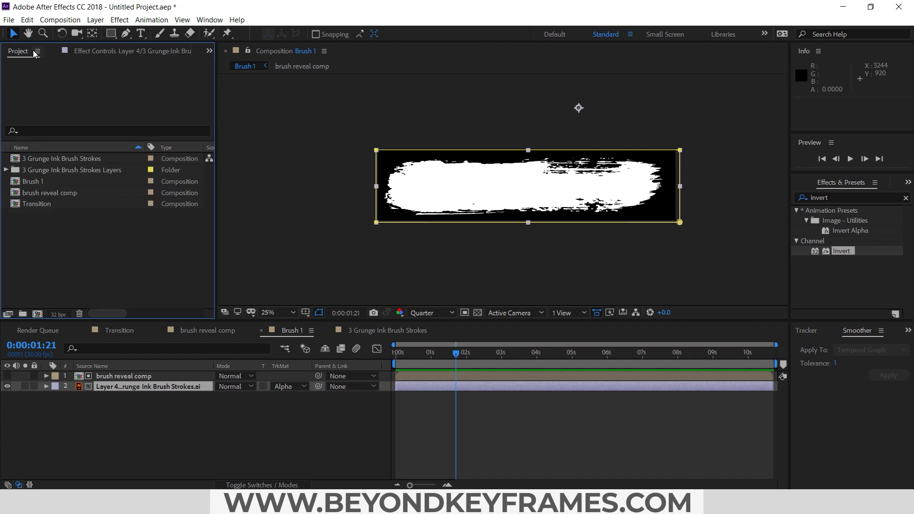
click(34, 182)
click(27, 20)
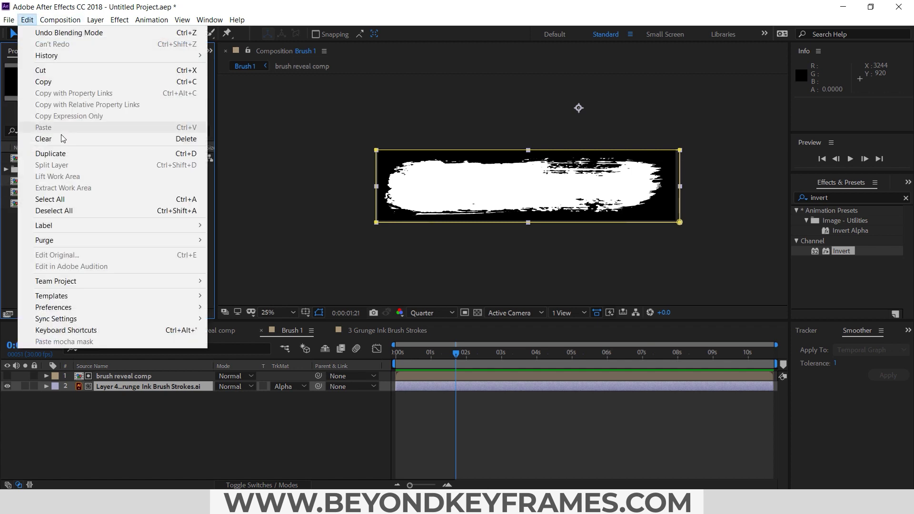
click(67, 153)
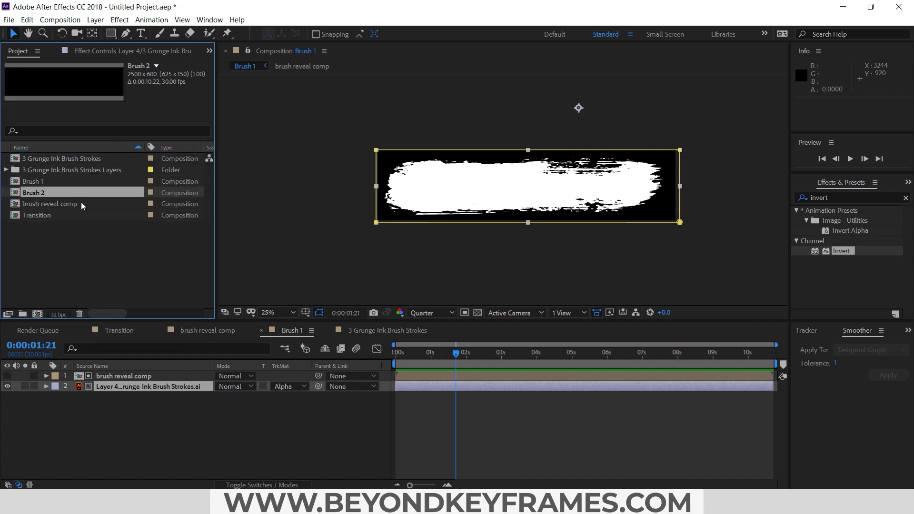
double_click(37, 193)
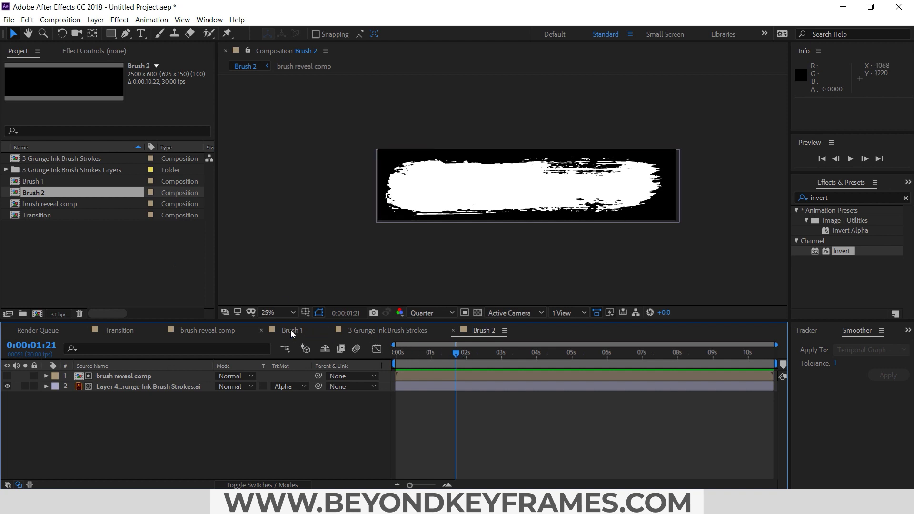
Replace the Layer 4 stroke in Brush 2 with Layer 3 copied from the 3 Grunge Ink Brush Strokes composition, below brush reveal comp.
click(362, 330)
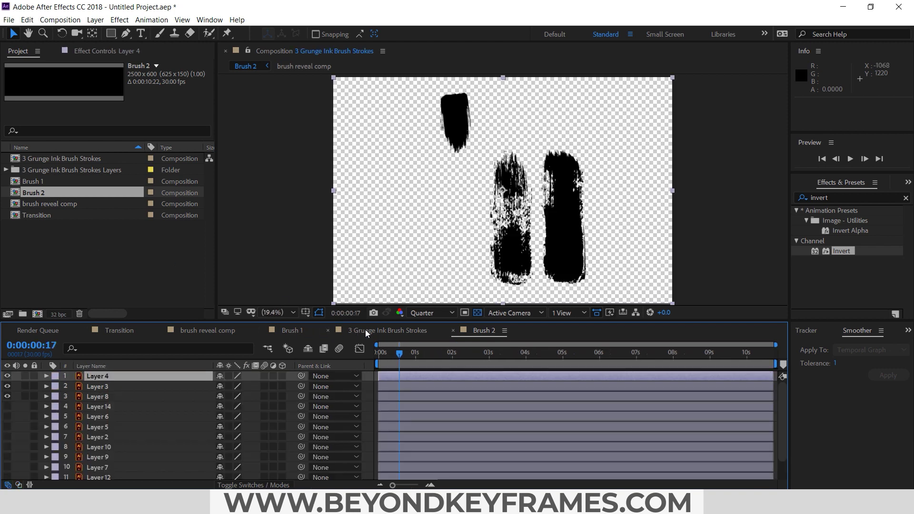
click(103, 386)
key(ctrl+c)
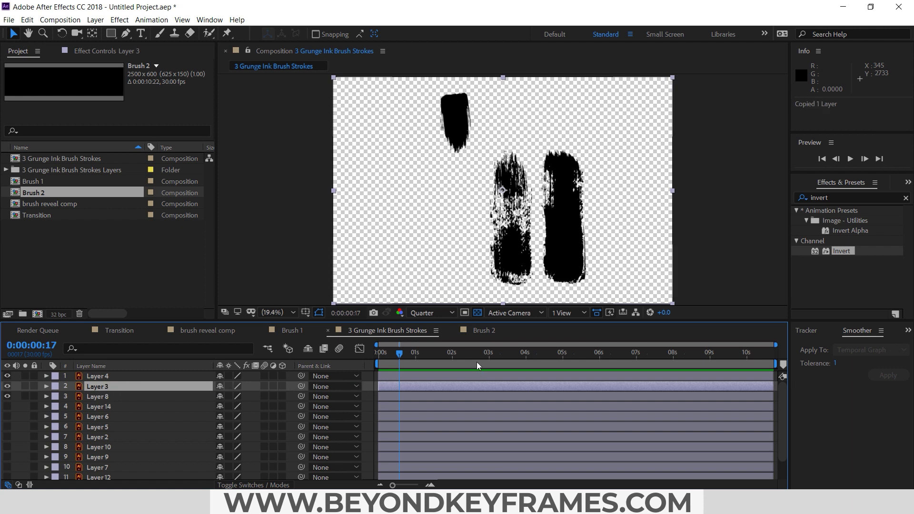
click(485, 330)
key(ctrl+v)
drag(107, 376, 108, 403)
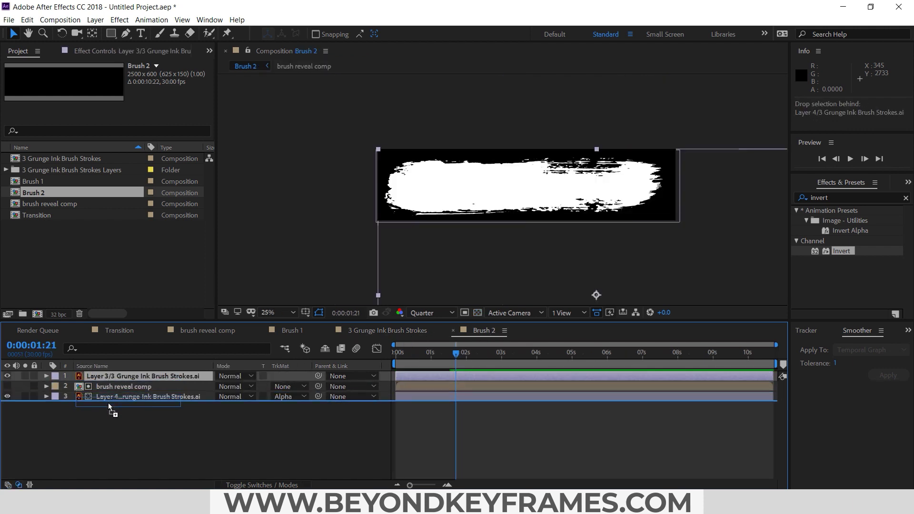
click(118, 387)
key(Delete)
Apply the Invert effect to the Layer 3 stroke, move it into the frame and set its Rotation to 90°.
click(118, 386)
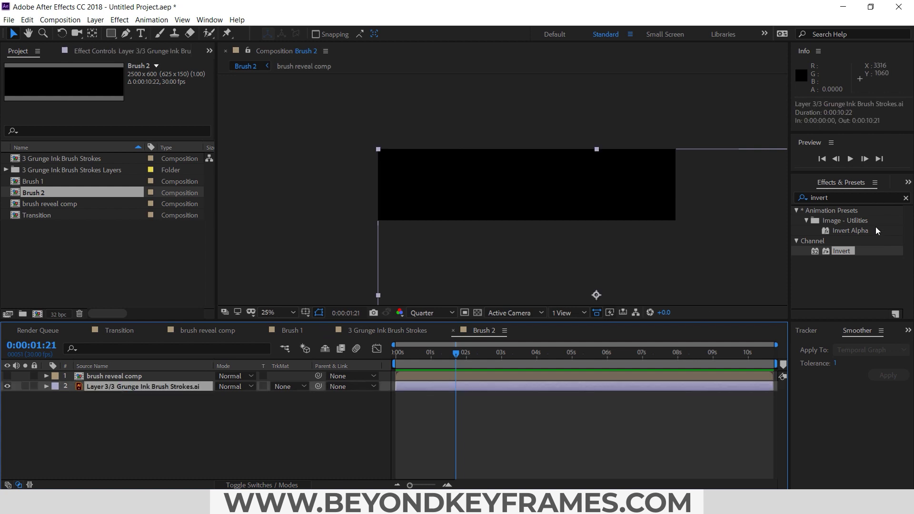
drag(841, 251, 138, 387)
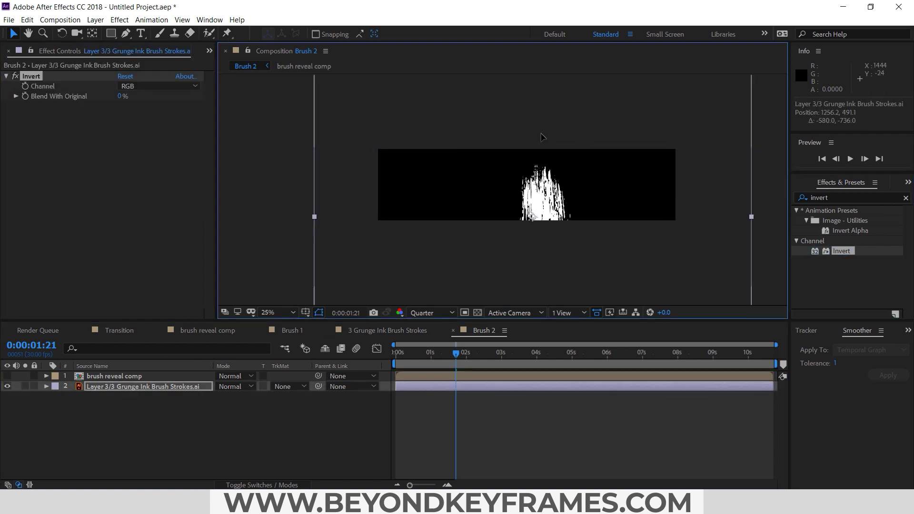
key(r)
click(233, 396)
text(90)
key(Return)
Stretch the Layer 3 stroke lengthwise and centre it so it spans most of the Brush 2 frame.
drag(448, 194, 486, 187)
drag(403, 175, 290, 176)
drag(454, 214, 451, 215)
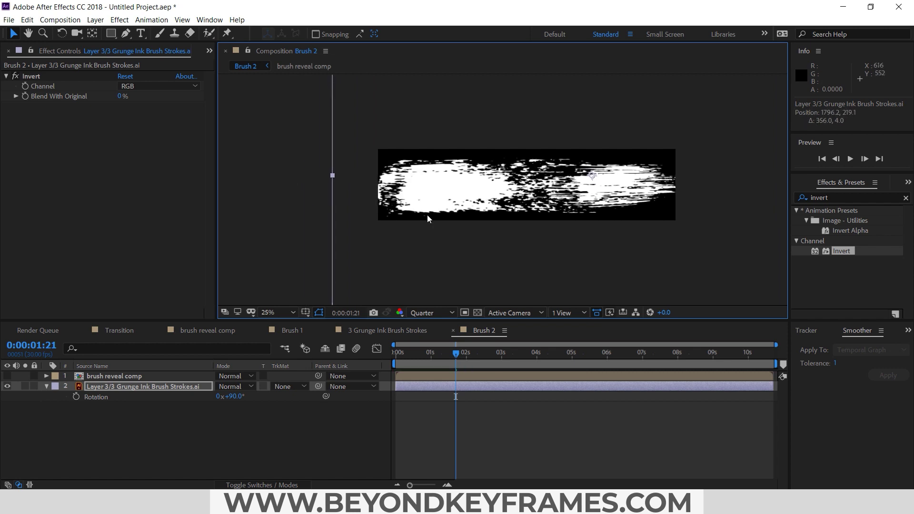
drag(332, 176, 364, 175)
drag(439, 207, 429, 206)
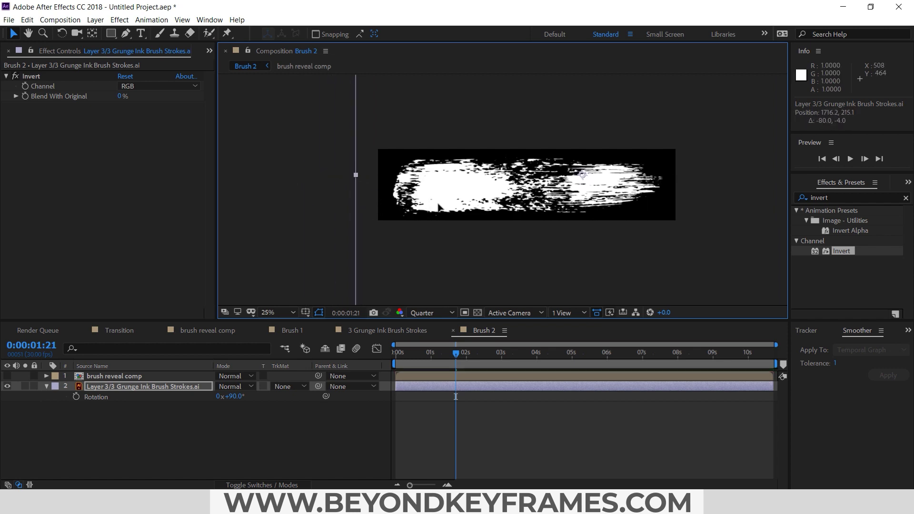
Turn on continuous rasterization for the Layer 3 stroke and deselect it.
key(F4)
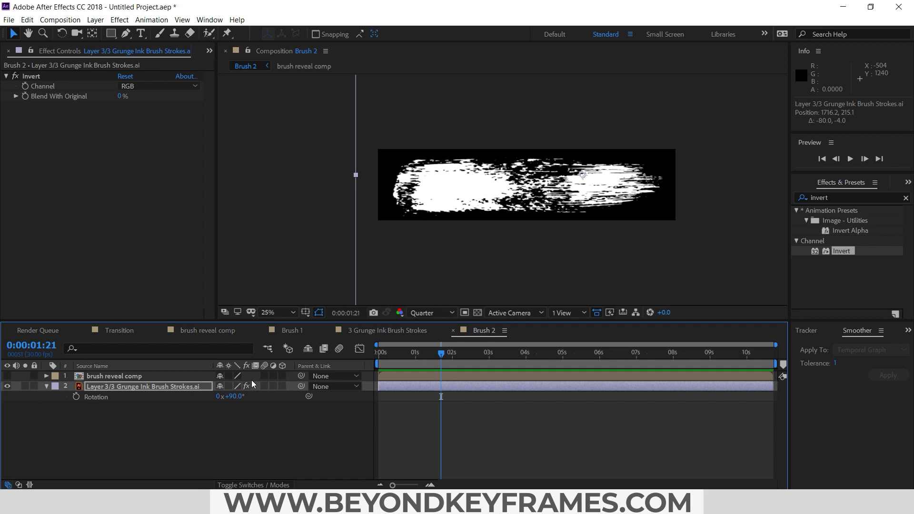
click(229, 386)
click(486, 462)
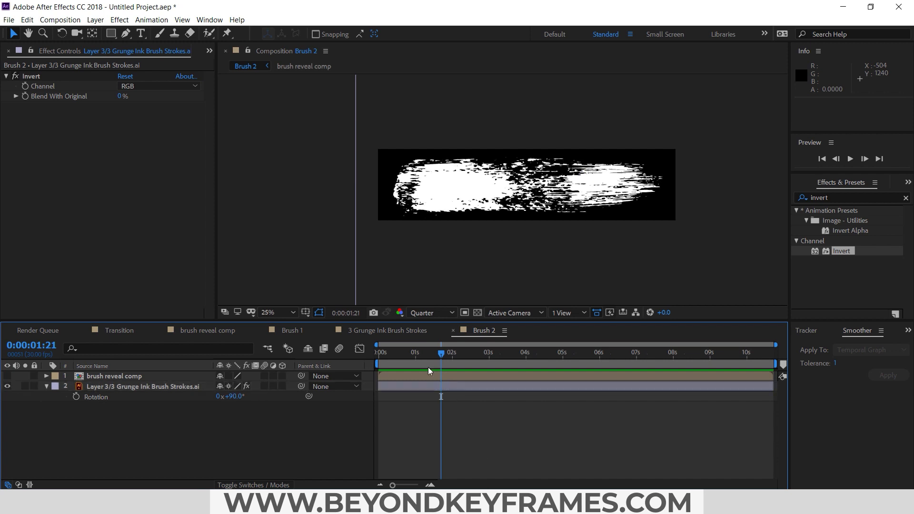
Set the Layer 3 stroke in Brush 2 to use brush reveal comp as its Alpha Matte and preview the reveal.
drag(417, 359, 365, 360)
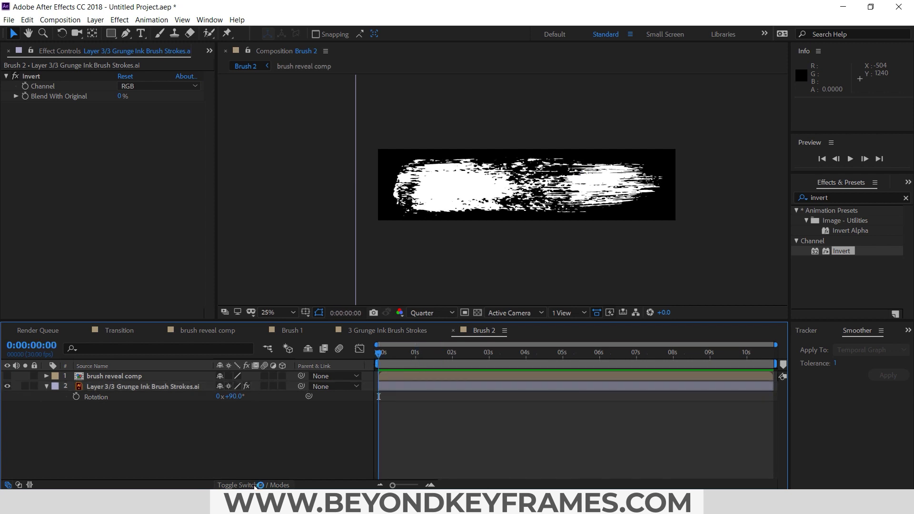
click(280, 484)
click(288, 386)
click(308, 414)
key(space)
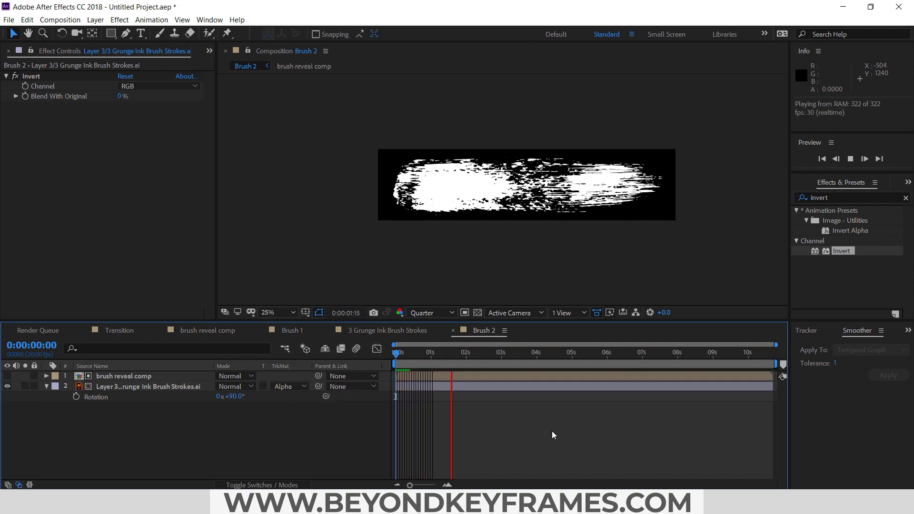
key(space)
drag(400, 355, 435, 363)
scroll(30, 51, up, 1)
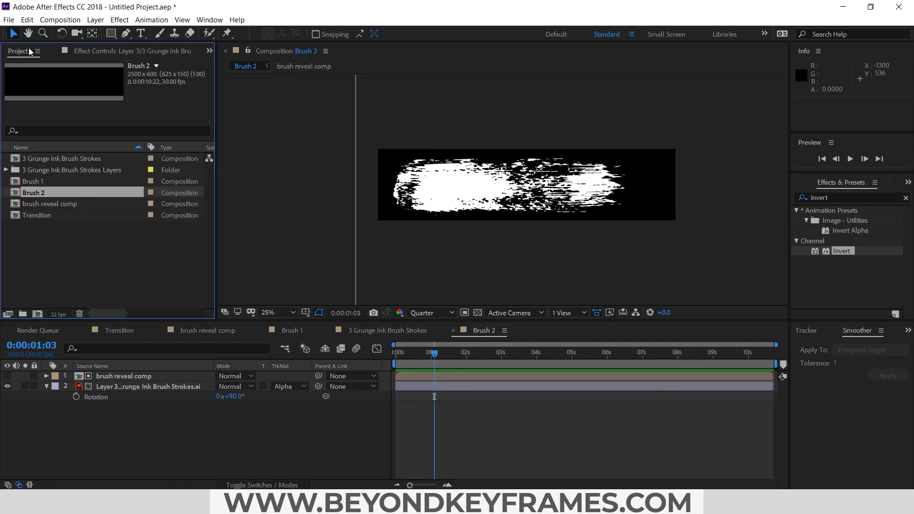
Duplicate the Brush 2 composition, open the duplicate Brush 3 and delete its Layer 3 stroke.
click(43, 205)
click(44, 194)
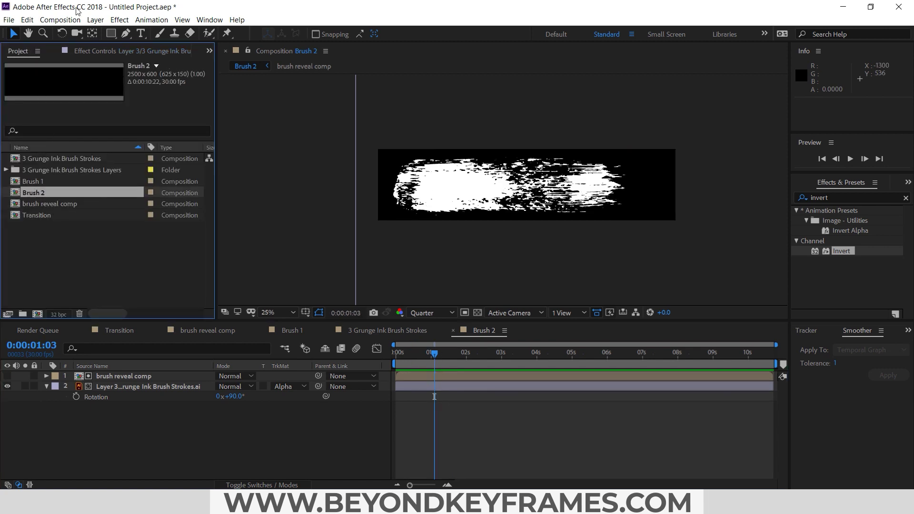
click(27, 20)
click(64, 152)
double_click(39, 206)
click(122, 385)
key(Delete)
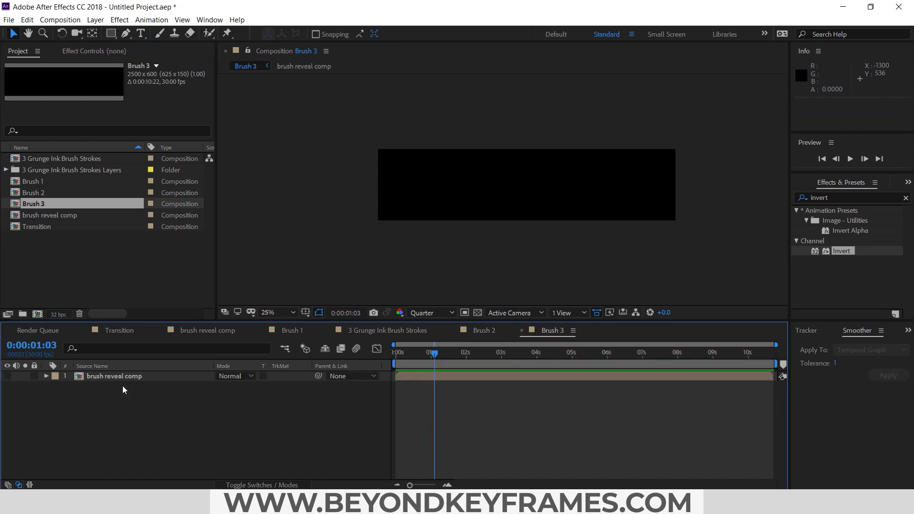
Copy Layer 8 from the 3 Grunge Ink Brush Strokes composition into Brush 3 and place it below brush reveal comp.
click(360, 331)
key(ctrl+c)
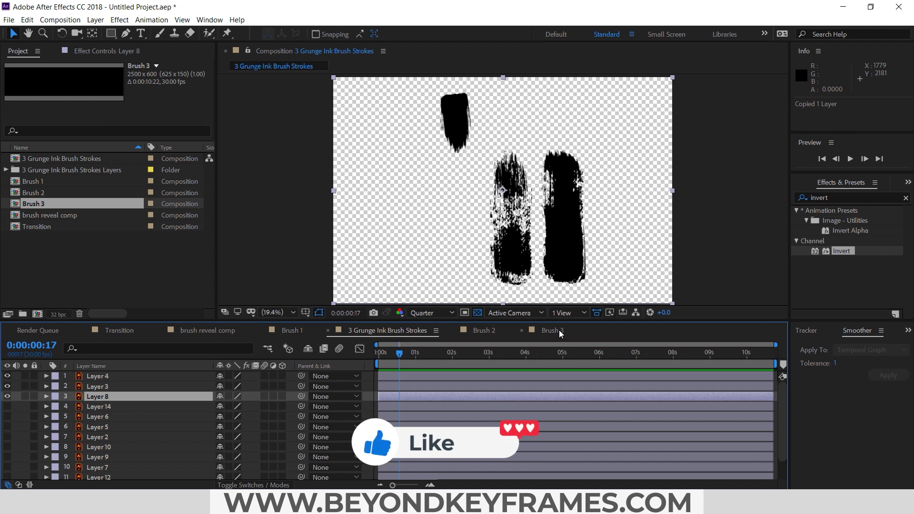
click(558, 331)
key(ctrl+v)
drag(93, 376, 95, 399)
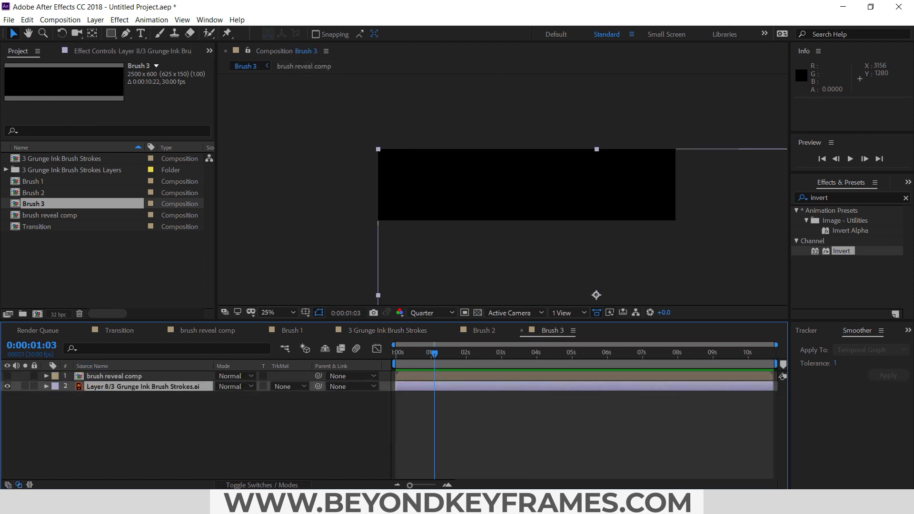
Apply the Invert effect to the Layer 8 stroke, move it into the frame and set its Rotation to 90°.
mouse_move(839, 256)
mouse_down()
mouse_move(168, 396)
mouse_move(161, 386)
mouse_up()
drag(501, 257, 487, 235)
key(r)
click(233, 398)
text(90)
key(Return)
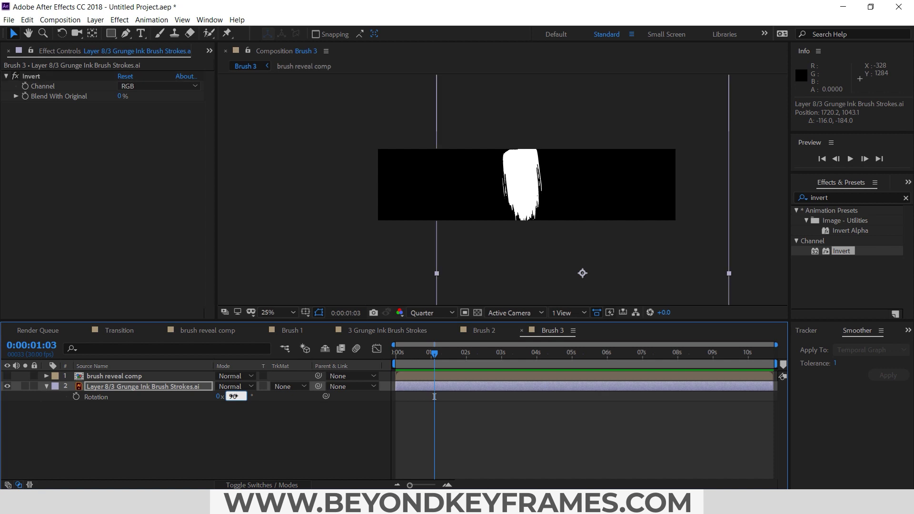
Set the Layer 8 stroke's Rotation to 270° and move it back into the frame.
drag(534, 169, 532, 167)
click(234, 397)
text(270)
key(Return)
drag(529, 251, 611, 132)
Stretch the Layer 8 stroke across the Brush 3 frame, fine-tune its Rotation to 272° and centre it.
drag(235, 396, 238, 397)
drag(465, 173, 483, 188)
click(401, 140)
click(459, 168)
drag(418, 125, 157, 143)
drag(286, 138, 513, 150)
drag(382, 110, 272, 99)
drag(379, 176, 428, 182)
drag(234, 395, 232, 395)
drag(476, 209, 479, 186)
scroll(421, 233, down, 1)
drag(668, 268, 668, 288)
drag(581, 229, 581, 223)
click(292, 312)
click(294, 112)
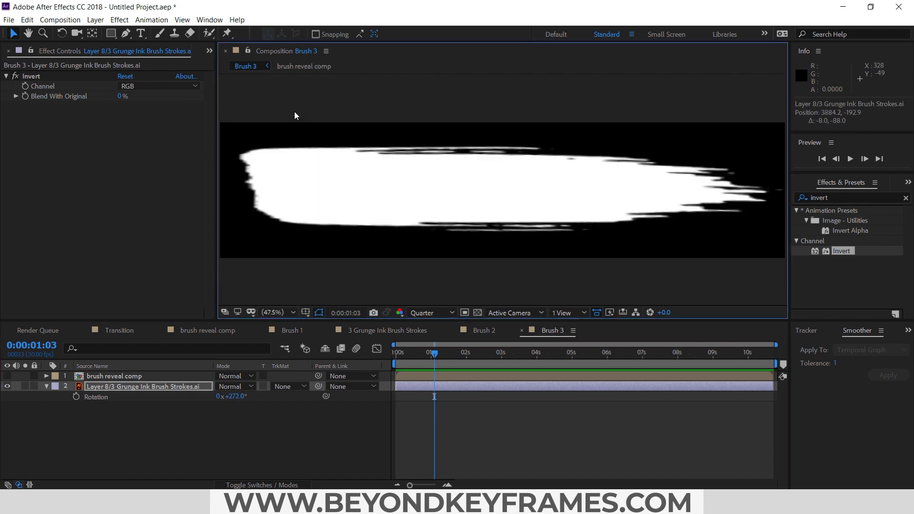
Turn on continuous rasterization for the Layer 8 stroke and deselect it.
click(270, 485)
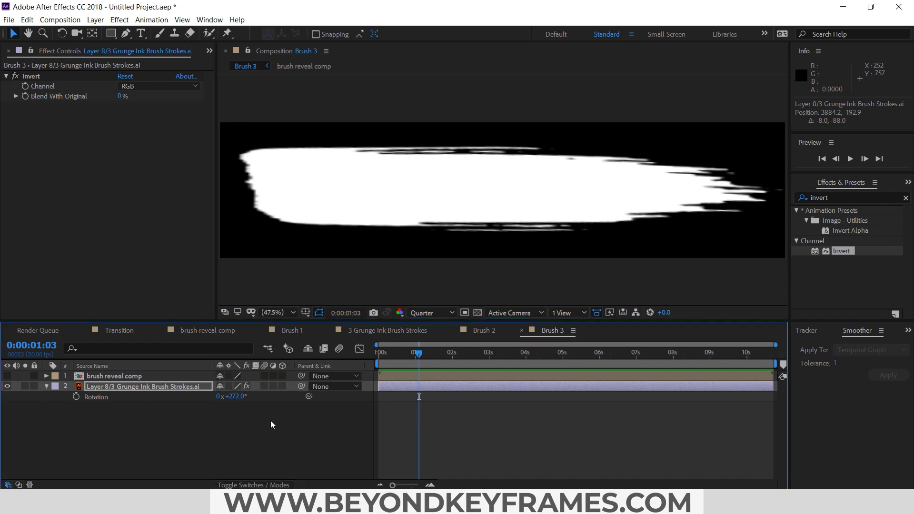
click(229, 386)
click(496, 444)
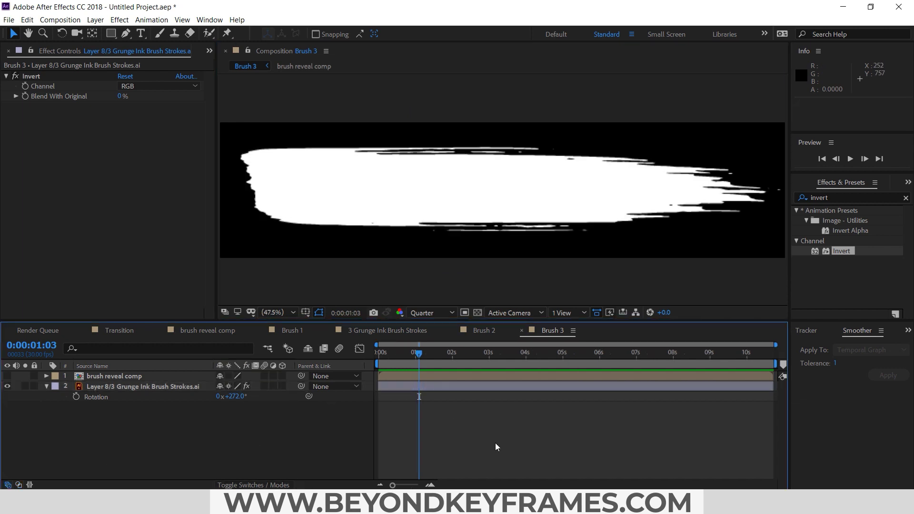
Set the Layer 8 stroke to use brush reveal comp as its Alpha Matte and preview Brush 3 from the start.
click(261, 486)
click(290, 387)
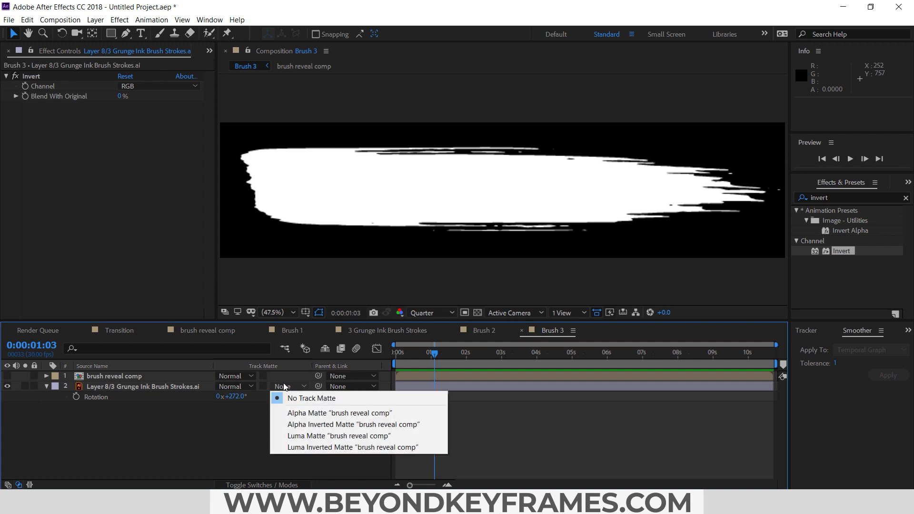
click(308, 412)
drag(434, 355, 393, 362)
key(space)
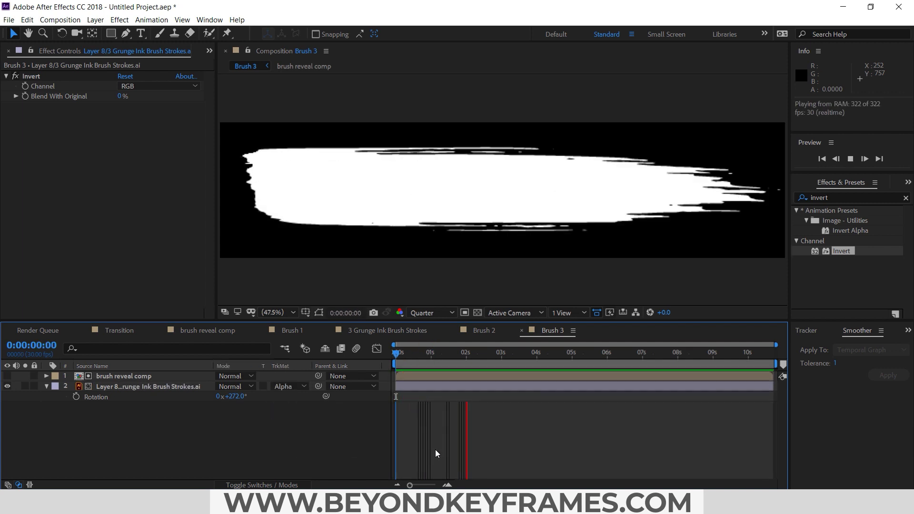
key(space)
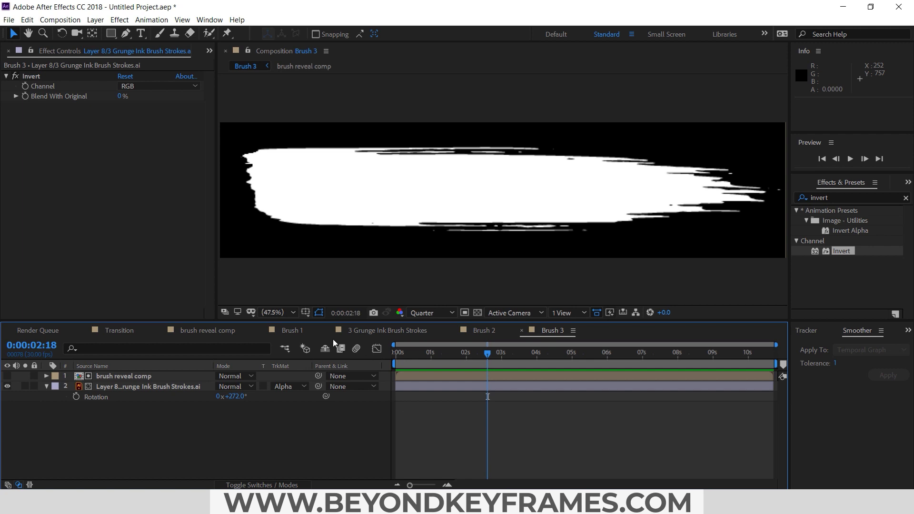
Move the 3 Grunge Ink Brush Strokes timeline ahead of Brush 1 and create a new composition named Transition Brushes.
drag(409, 330, 330, 332)
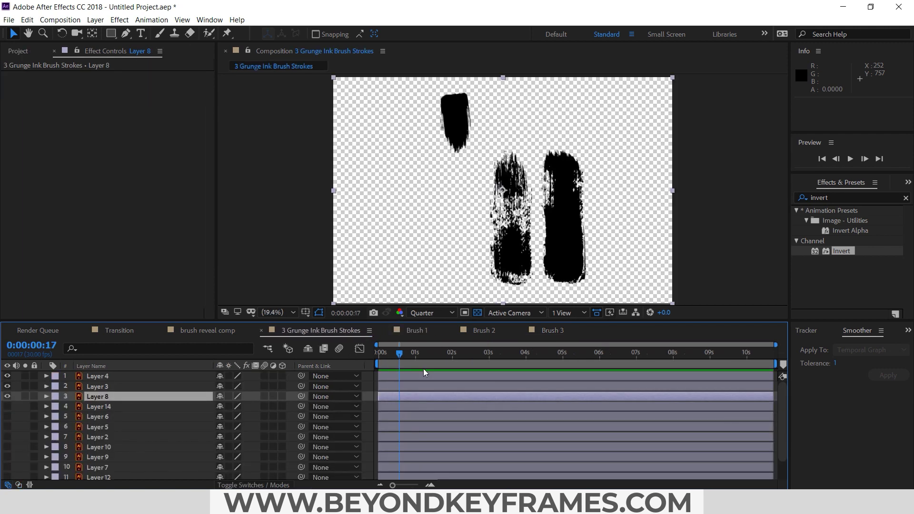
click(69, 21)
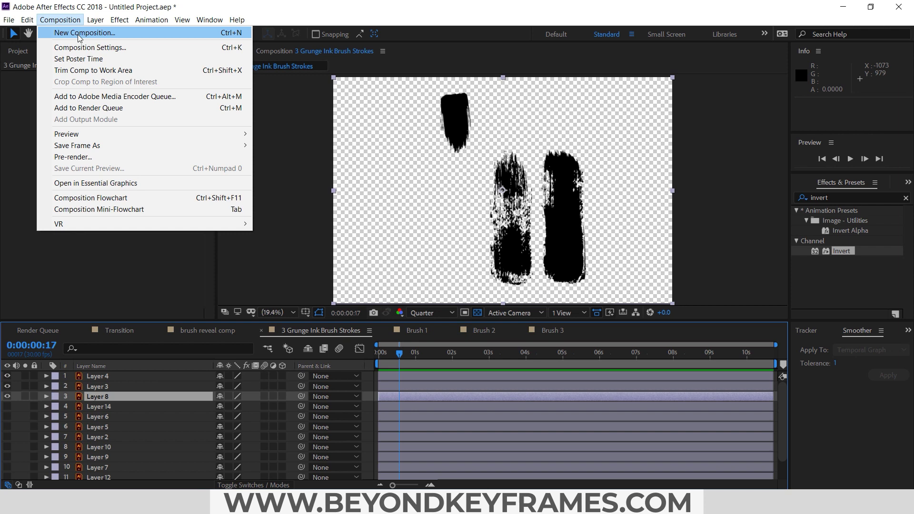
click(80, 37)
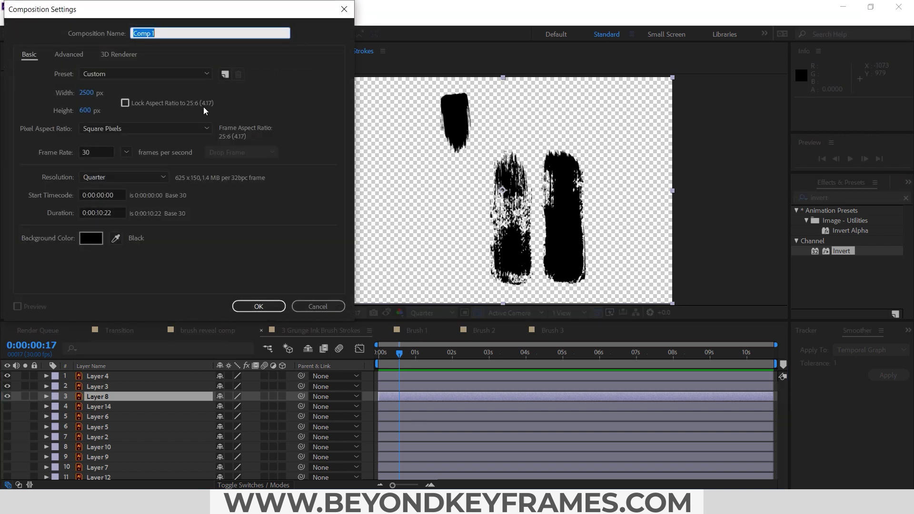
text(Transition Brushes)
key(Return)
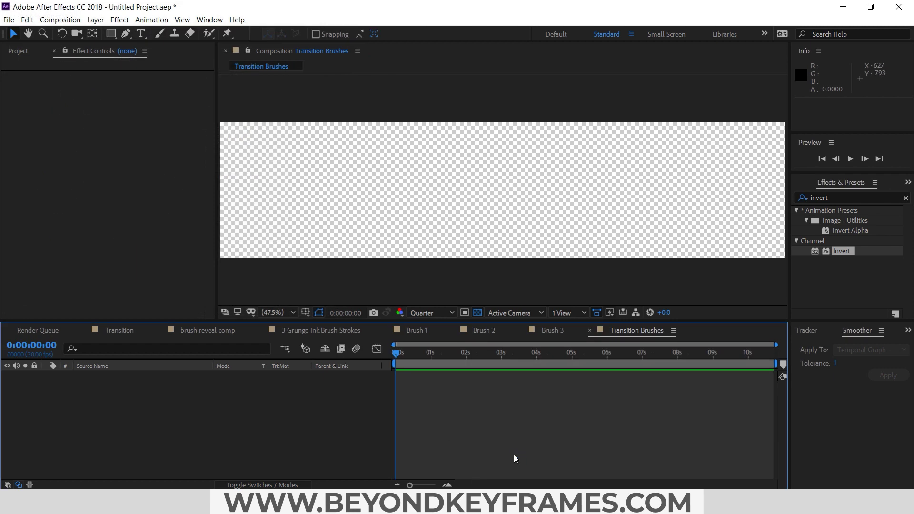
Set the Transition Brushes composition size to 1920 × 1080 px.
key(ctrl+k)
click(93, 92)
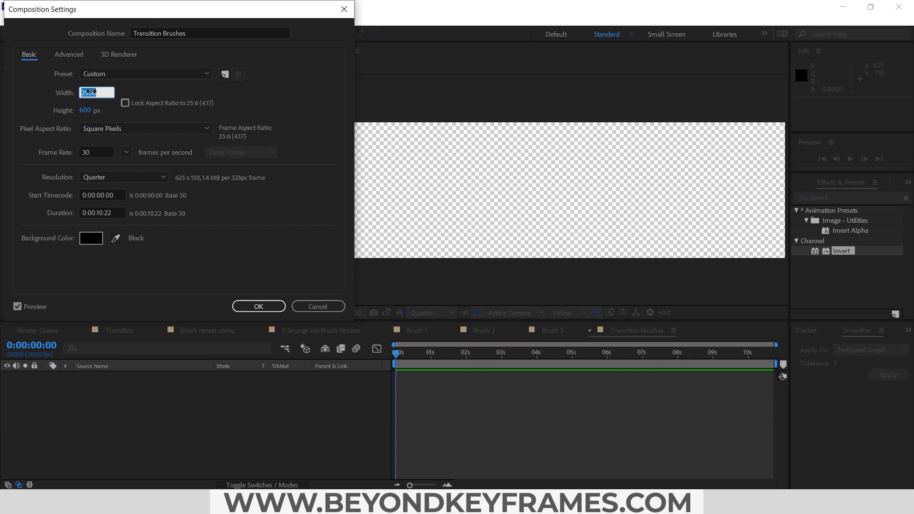
text(1920)
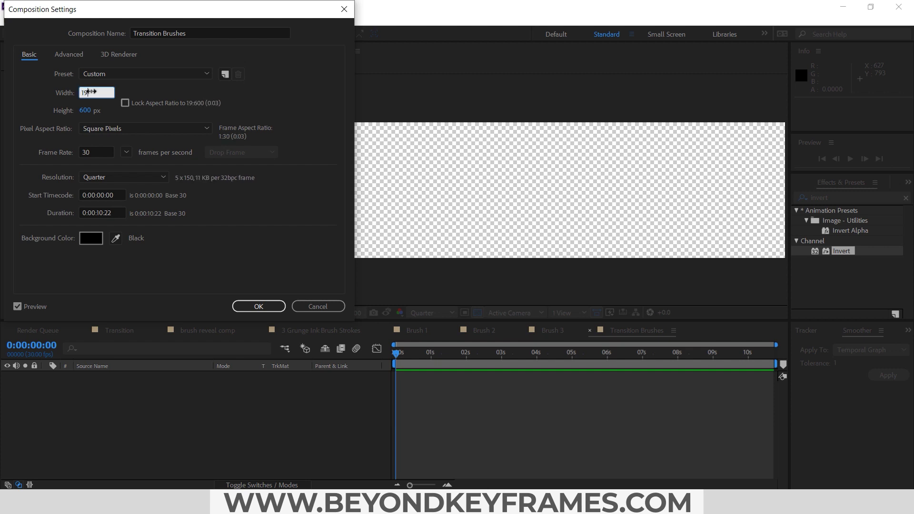
key(Tab)
text(1080)
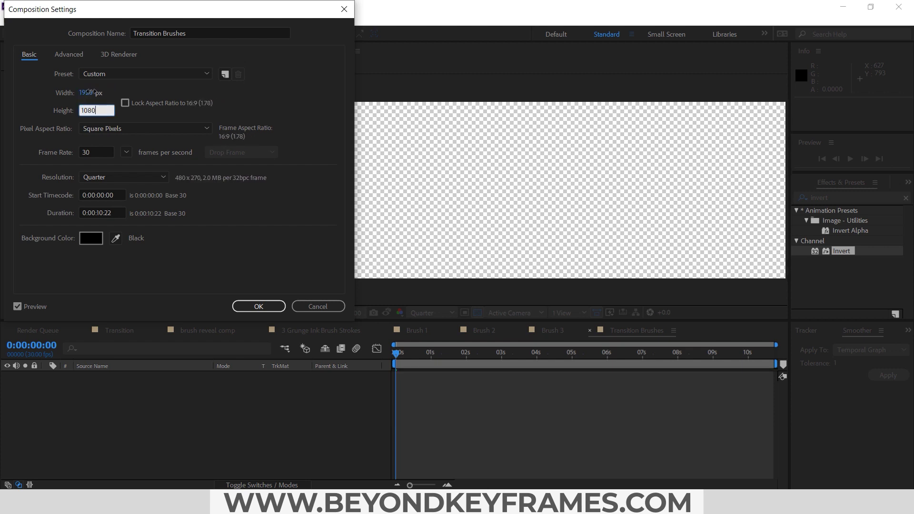
key(Return)
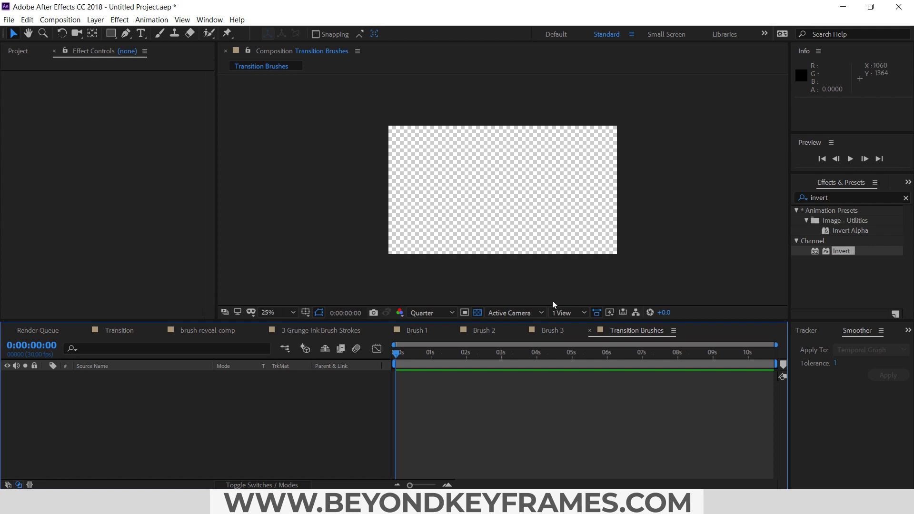
Add Brush 1, Brush 2 and Brush 3 to Transition Brushes, turn off the transparency grid and go to 0:00:01:03.
click(19, 51)
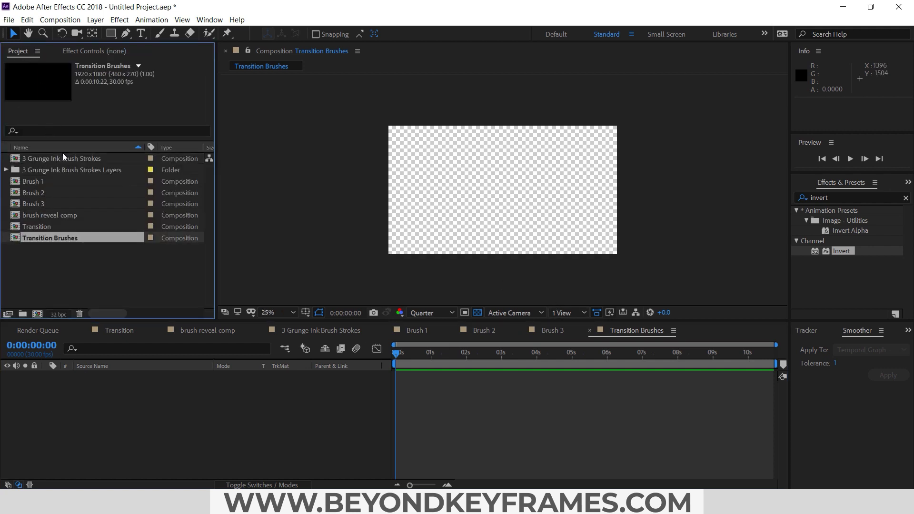
click(37, 184)
shift+click(33, 203)
drag(34, 203, 84, 396)
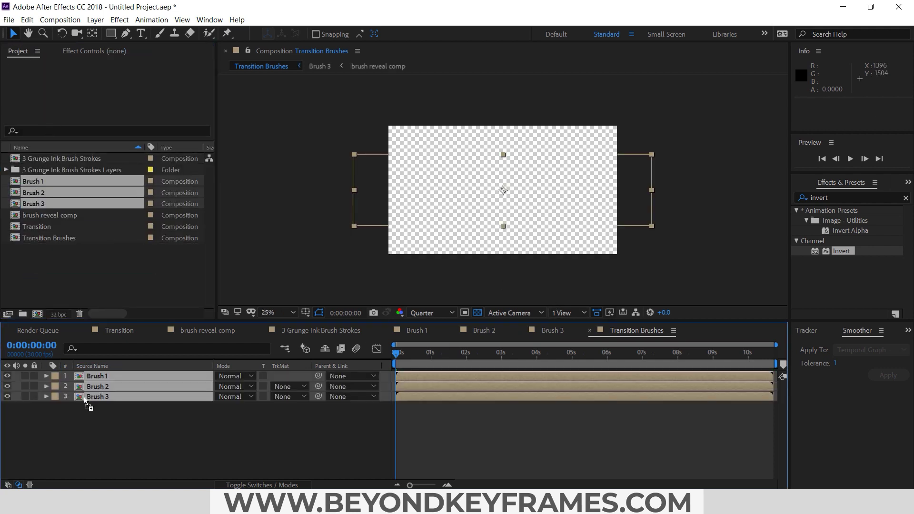
click(474, 314)
drag(396, 356, 434, 356)
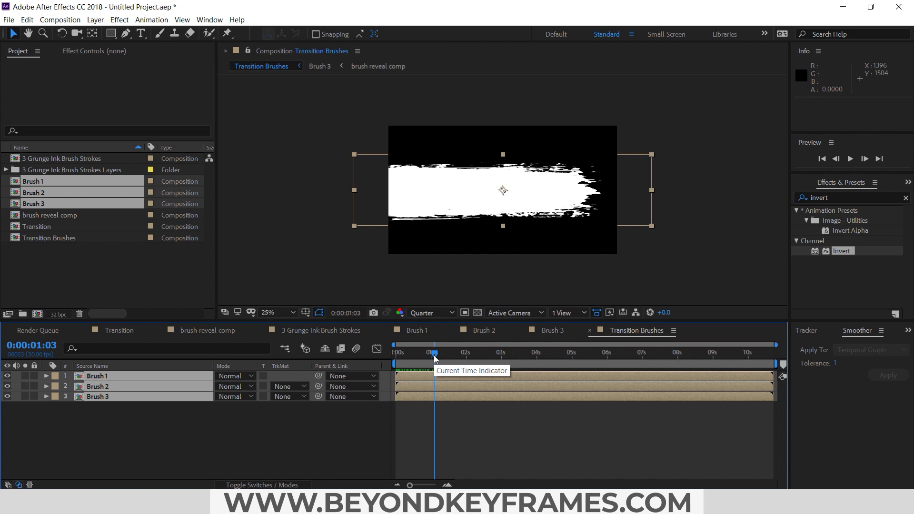
Stretch the three brush layers horizontally well past both frame edges, hiding and showing layers as needed.
click(270, 313)
click(417, 398)
click(7, 397)
click(7, 387)
click(97, 376)
drag(509, 170, 521, 160)
drag(368, 180, 250, 190)
key(ctrl+z)
shift+click(98, 396)
click(7, 396)
key(ctrl+Home)
drag(503, 225, 502, 222)
click(143, 431)
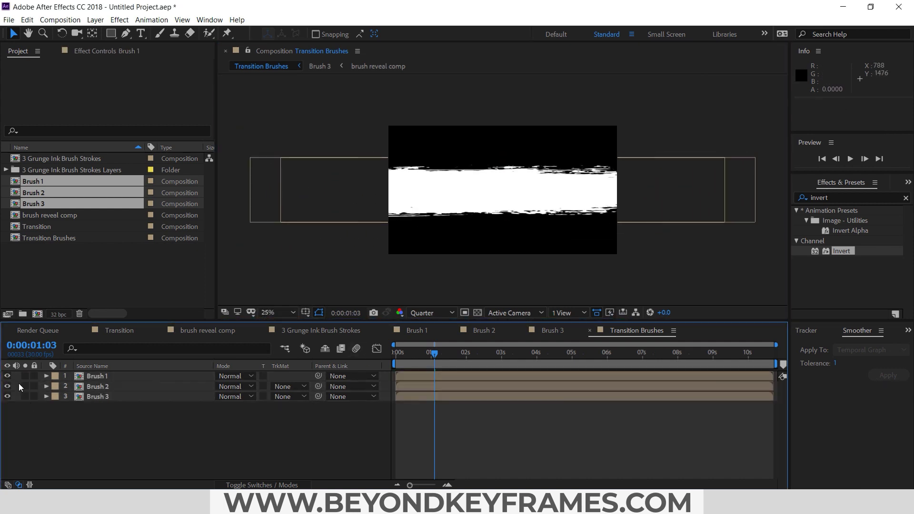
Rotate the Brush 1 layer to 28° and position it diagonally across the frame.
drag(7, 387, 7, 397)
click(97, 376)
key(r)
drag(234, 386, 248, 386)
drag(503, 195, 508, 201)
drag(439, 354, 370, 365)
Show the Brush 2 layer, rotate it to -2° and move it to the lower part of the frame.
click(7, 397)
drag(385, 209, 366, 220)
drag(484, 234, 485, 224)
key(r)
mouse_move(232, 407)
mouse_down()
mouse_move(220, 407)
mouse_move(231, 407)
mouse_up()
drag(360, 216, 396, 239)
Show the Brush 3 layer, rotate it to -39° and position it so it crosses the Brush 1 stroke.
click(7, 417)
click(145, 419)
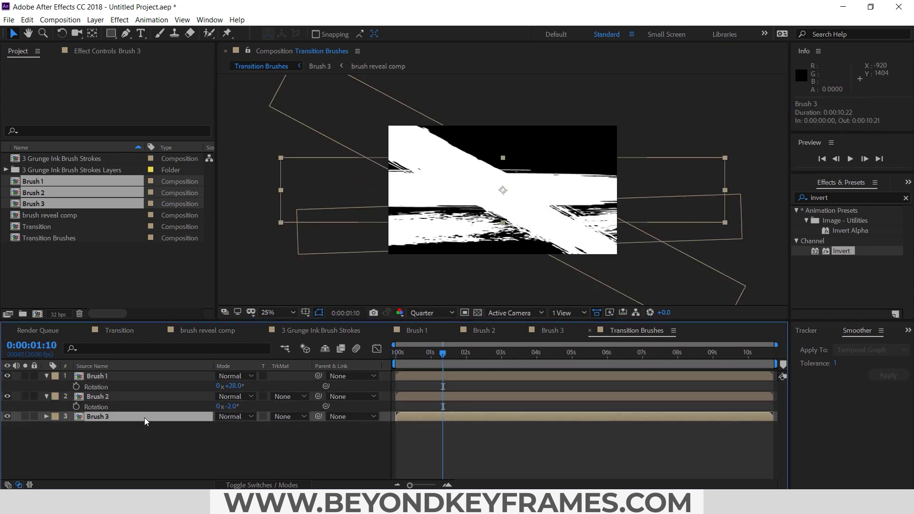
key(r)
drag(231, 426, 213, 427)
drag(486, 205, 507, 172)
Stagger the layers so Brush 2 starts at frame 5 and Brush 3 at frame 10, and preview the animation.
scroll(396, 396, up, 5)
drag(429, 397, 482, 396)
drag(428, 417, 503, 417)
drag(419, 353, 393, 383)
key(space)
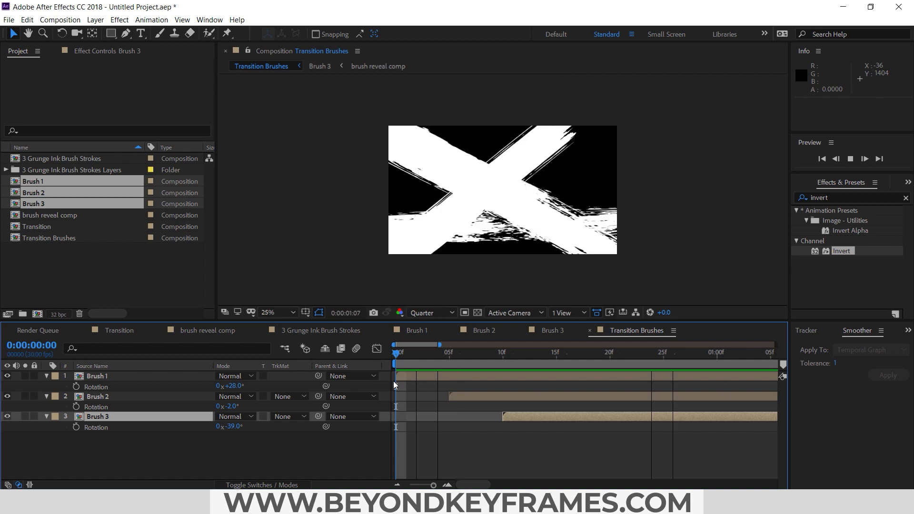
key(space)
Duplicate all three brush layers and shift the copies to start about 22 frames after the originals.
scroll(394, 383, down, 2)
shift+click(424, 380)
key(space)
key(space)
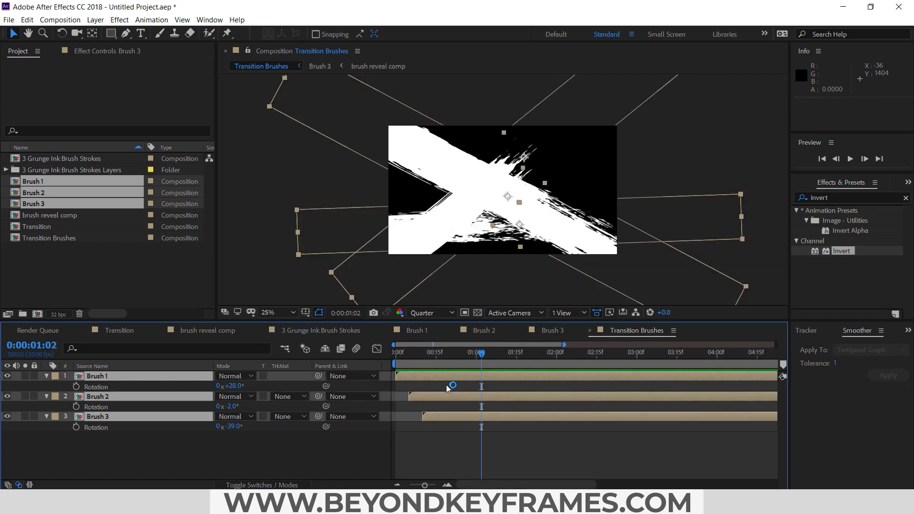
drag(456, 352, 525, 352)
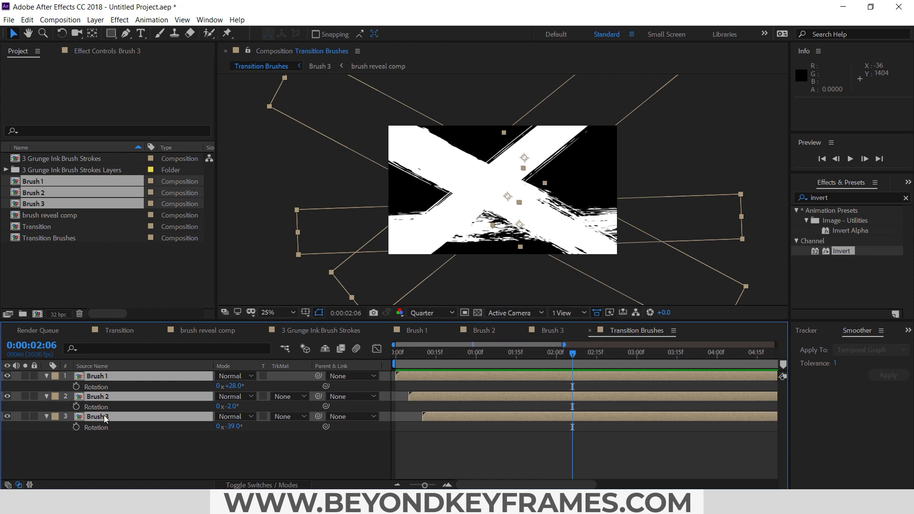
key(ctrl+d)
drag(444, 400, 504, 399)
Rotate the Brush 2 copy to 156° and reposition the three brush copies over the uncovered areas of the frame.
click(502, 387)
key(r)
drag(235, 396, 310, 397)
mouse_move(530, 231)
mouse_down()
mouse_move(533, 198)
mouse_move(514, 218)
mouse_up()
click(500, 407)
drag(375, 253, 395, 180)
click(477, 376)
drag(320, 124, 331, 68)
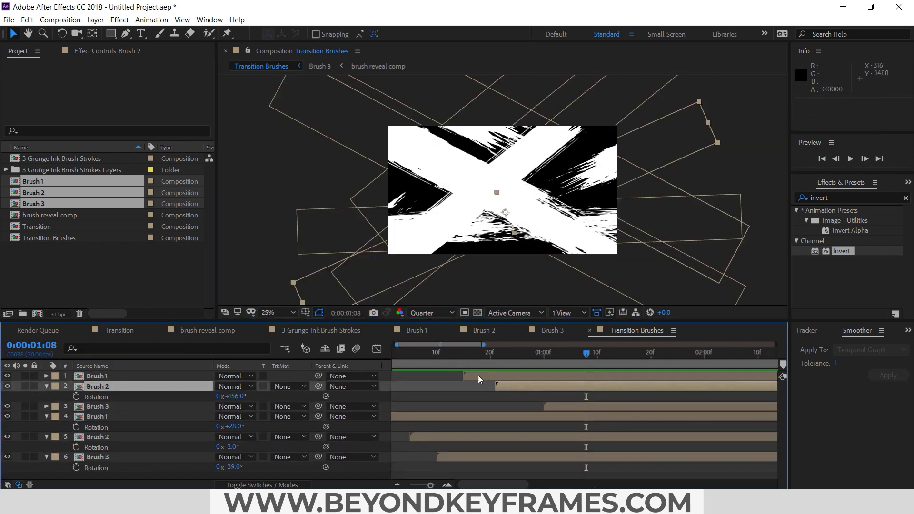
Tighten the layer stagger so the first Brush 1 copy starts at frame 12, and duplicate brush layers for the remaining gaps.
drag(571, 407, 550, 406)
drag(428, 437, 445, 457)
key(space)
mouse_move(548, 407)
mouse_down()
mouse_move(527, 407)
mouse_move(576, 377)
mouse_up()
click(533, 386)
key(ctrl+d)
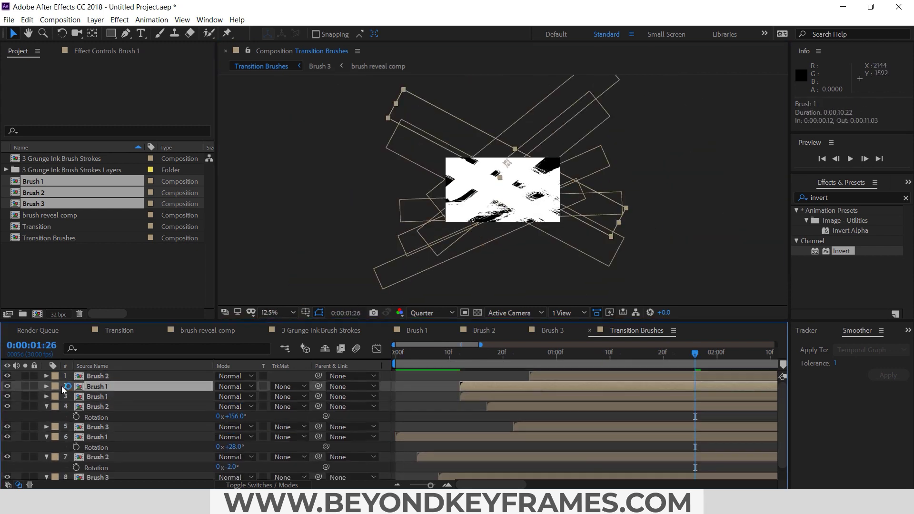
Preview the layered brush animation in Transition Brushes from the start.
click(521, 437)
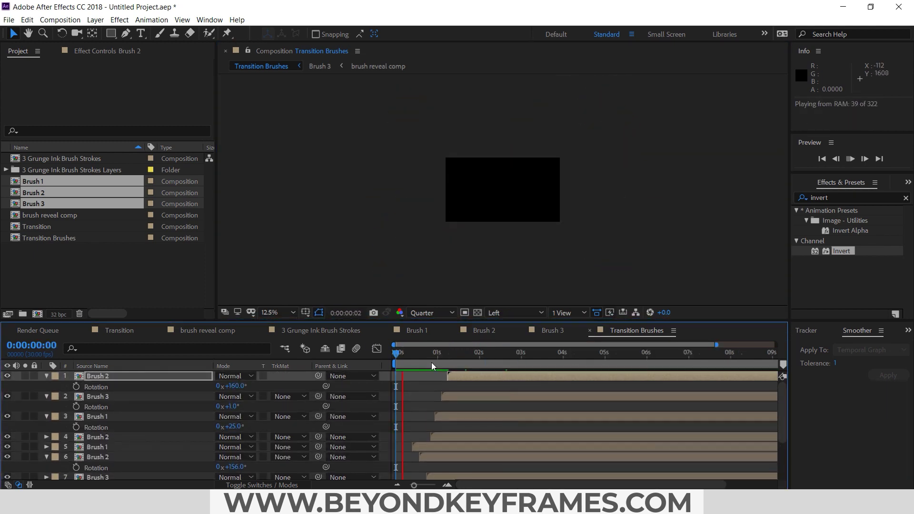
key(space)
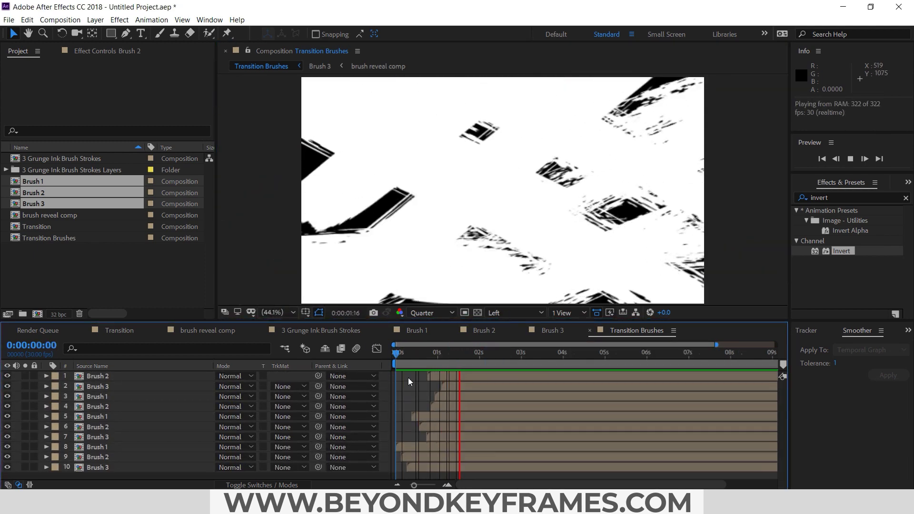
key(space)
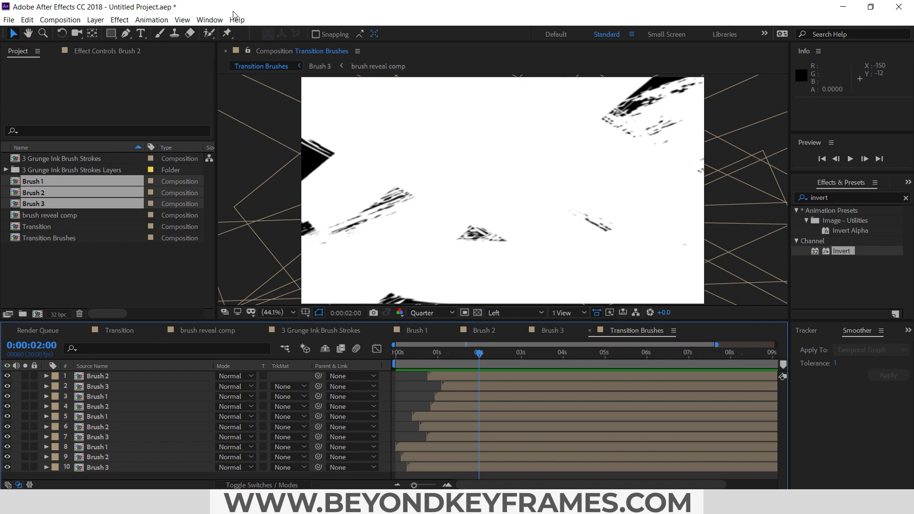
Create a white 1920 × 1080 solid in Transition Brushes and place it beneath all the brush layers.
click(104, 22)
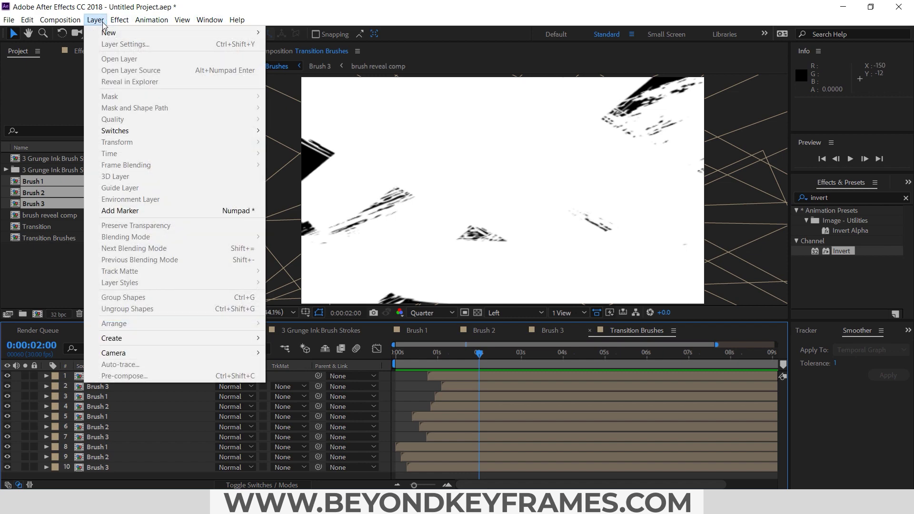
mouse_move(150, 32)
click(285, 44)
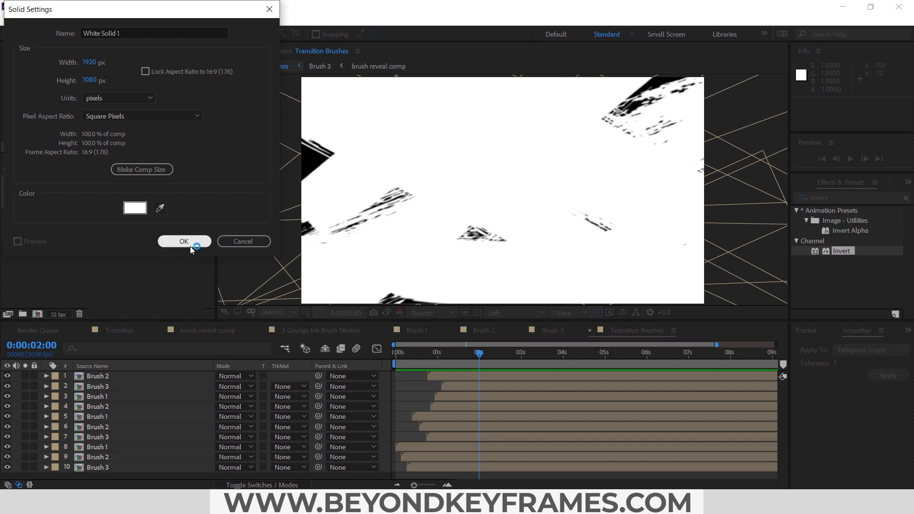
drag(125, 464, 127, 481)
Shift the white solid in time so it starts at 0:00:01:19, when the brush strokes nearly cover the frame.
drag(397, 474, 432, 473)
drag(439, 356, 461, 358)
drag(453, 476, 472, 476)
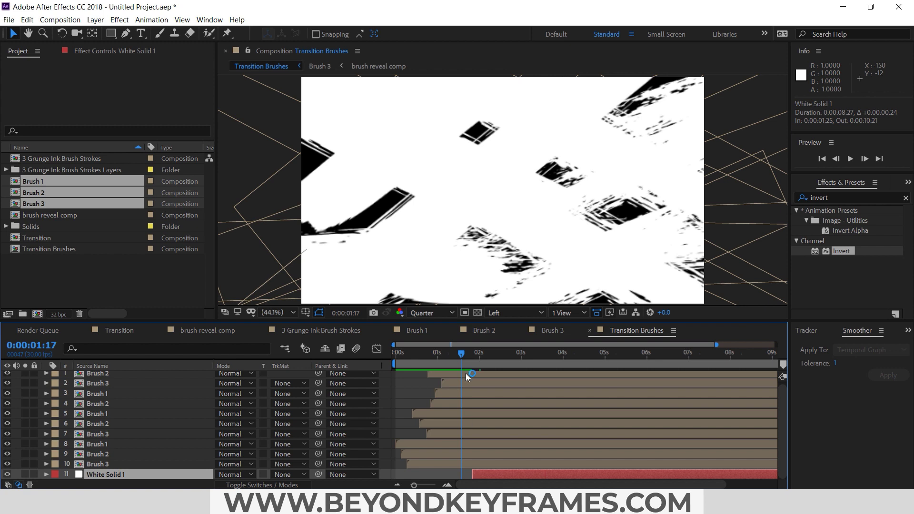
mouse_move(460, 360)
mouse_down()
mouse_move(478, 358)
mouse_move(467, 360)
mouse_up()
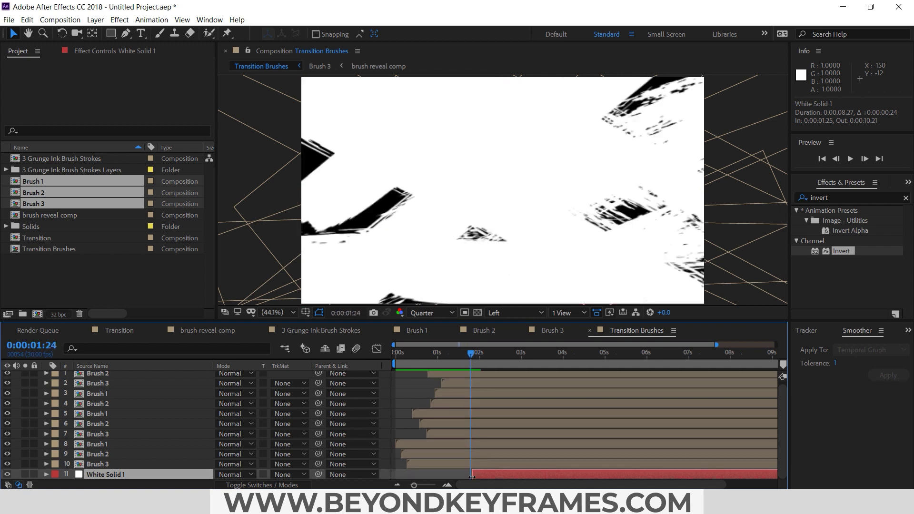
drag(472, 477, 466, 474)
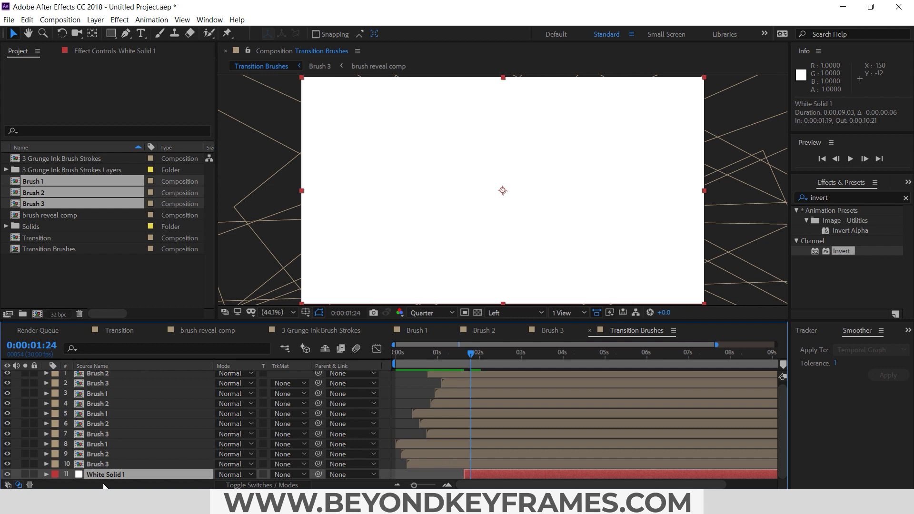
Keyframe the white solid's opacity to fade in to 100% over about 10 frames, and move the layer's start to 0:00:01:13.
key(t)
click(76, 475)
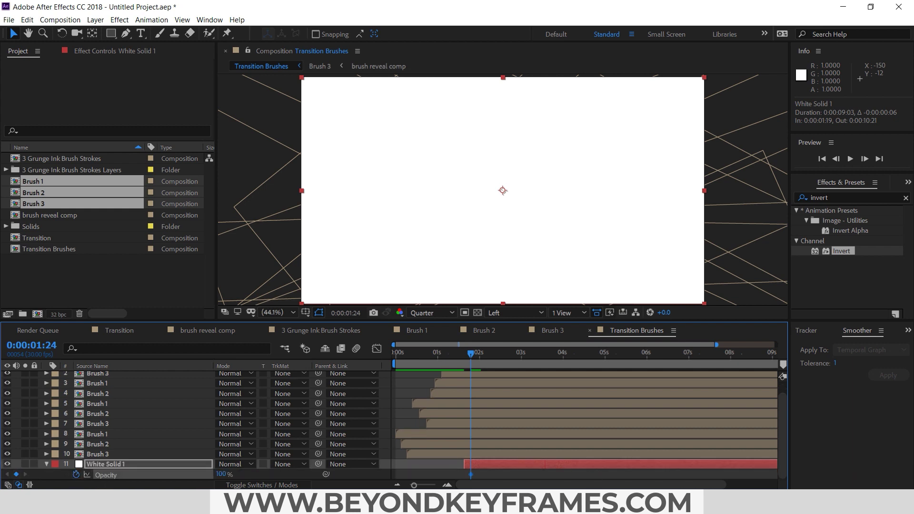
scroll(477, 477, up, 1)
mouse_move(466, 475)
mouse_down()
mouse_move(498, 477)
mouse_move(474, 476)
mouse_up()
click(450, 356)
drag(218, 476, 165, 475)
drag(459, 463, 442, 465)
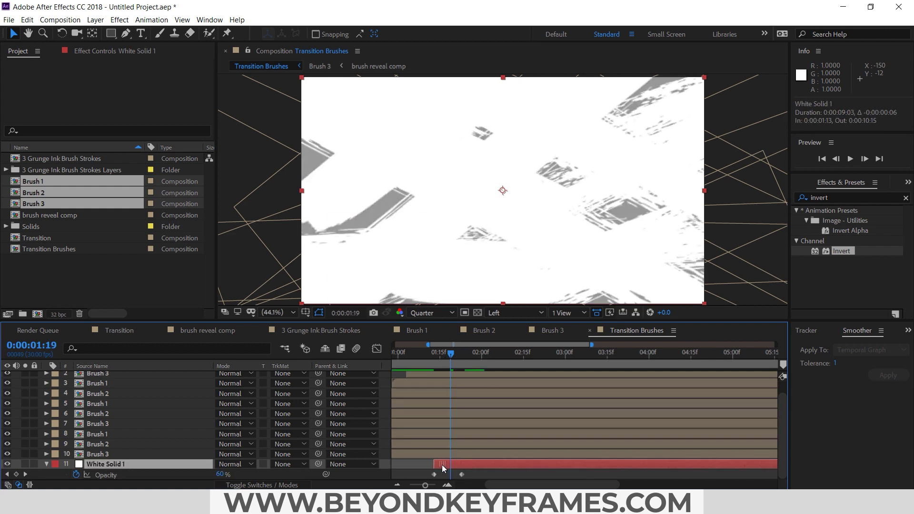
key(space)
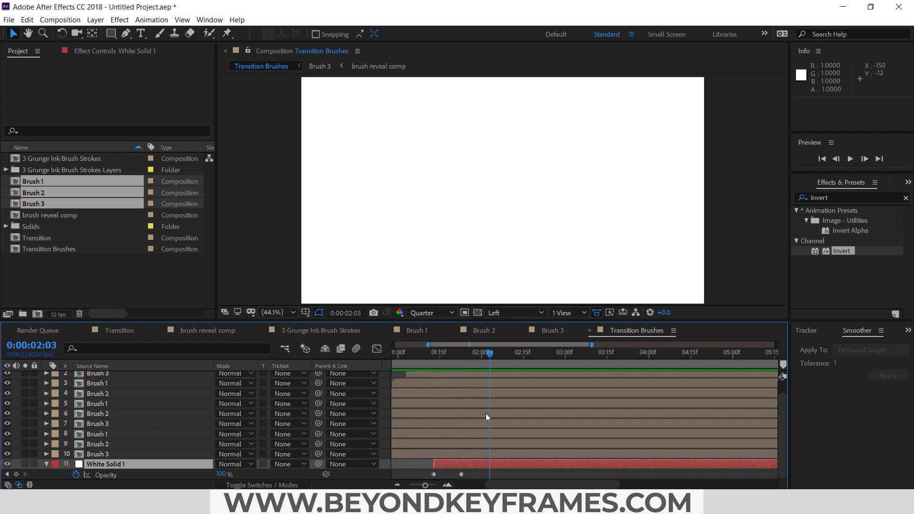
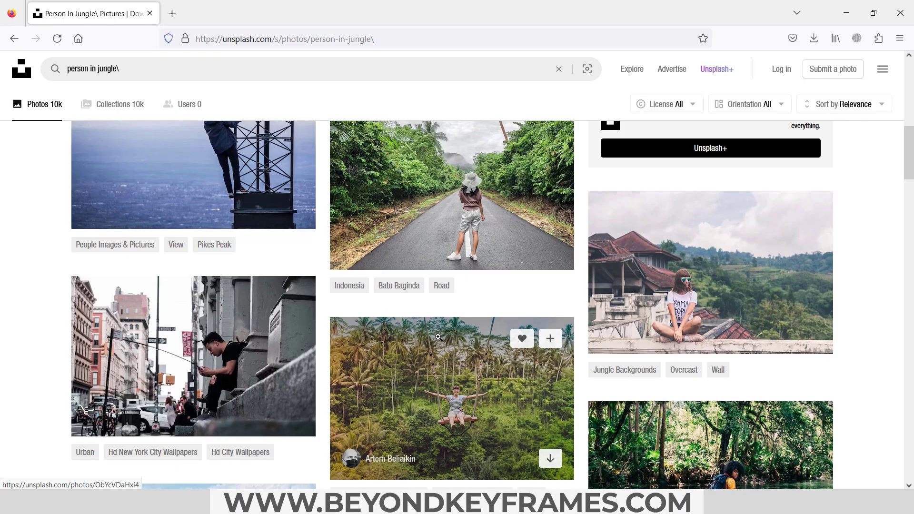
Download the Unsplash photo of the person on the jungle road and add it to the Transition composition in After Effects.
scroll(548, 429, up, 3)
click(551, 438)
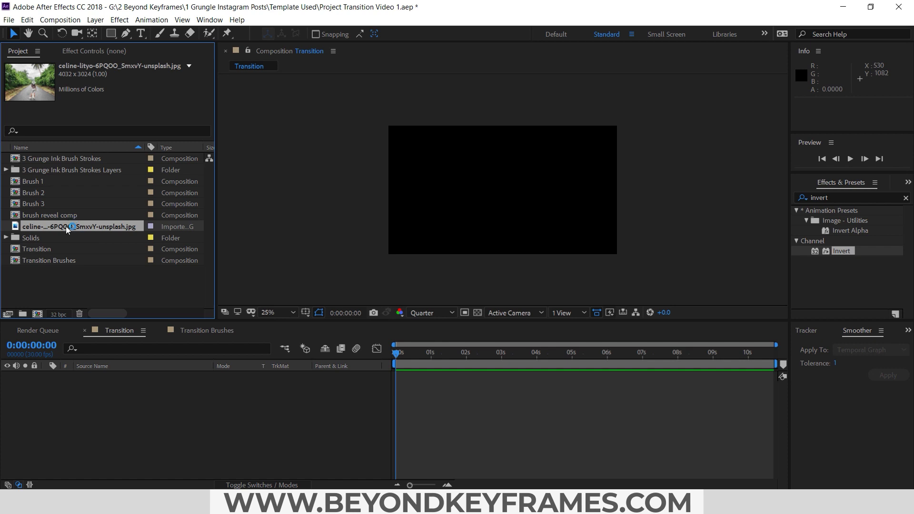
click(84, 280)
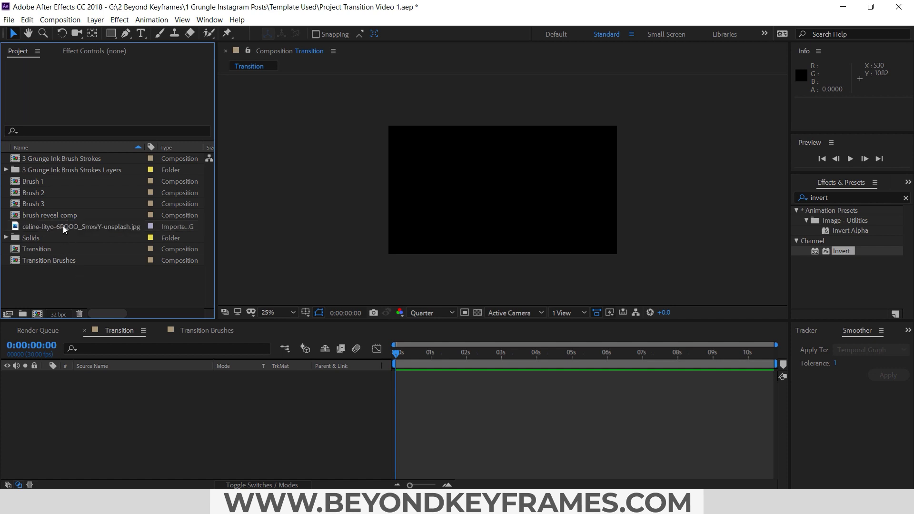
drag(63, 226, 109, 377)
Scale the photo down to 59% and reposition it to about 940, 356 so the person is well framed.
key(s)
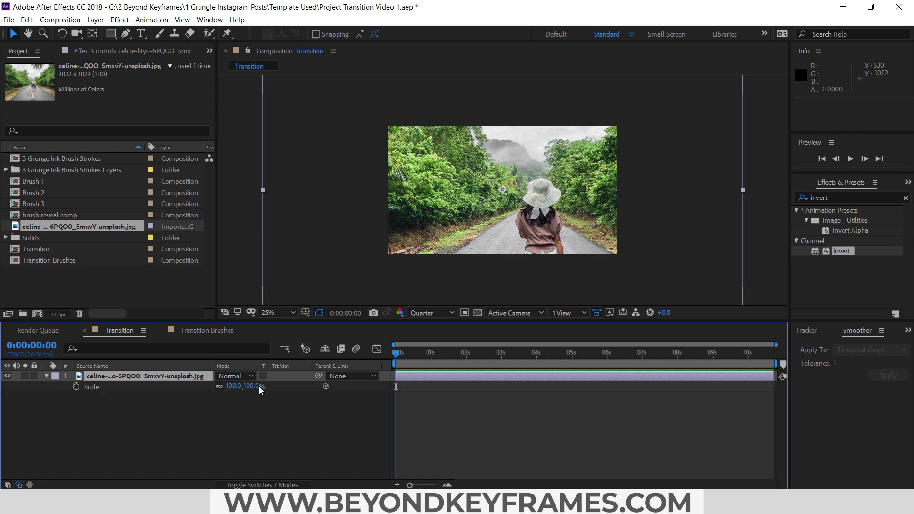
mouse_move(259, 386)
mouse_down()
mouse_move(226, 388)
mouse_move(246, 388)
mouse_up()
drag(470, 241, 468, 225)
drag(245, 386, 261, 387)
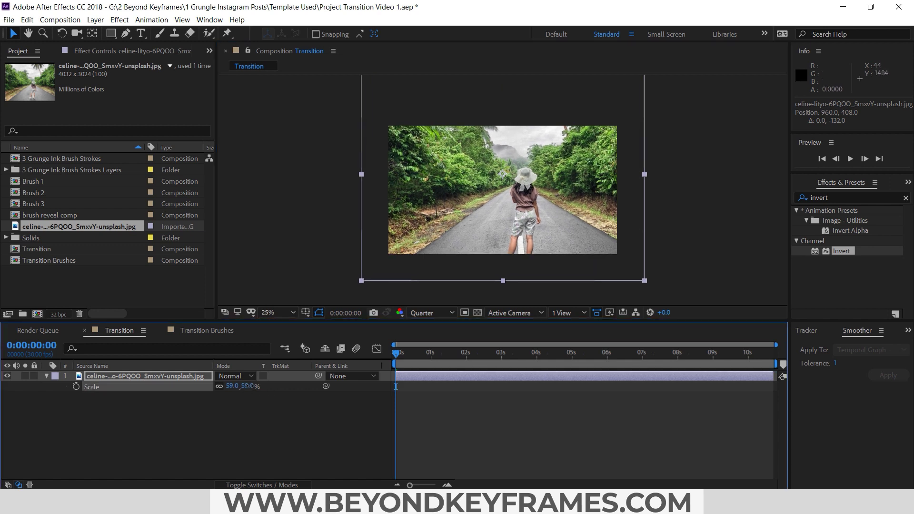
drag(486, 241, 485, 235)
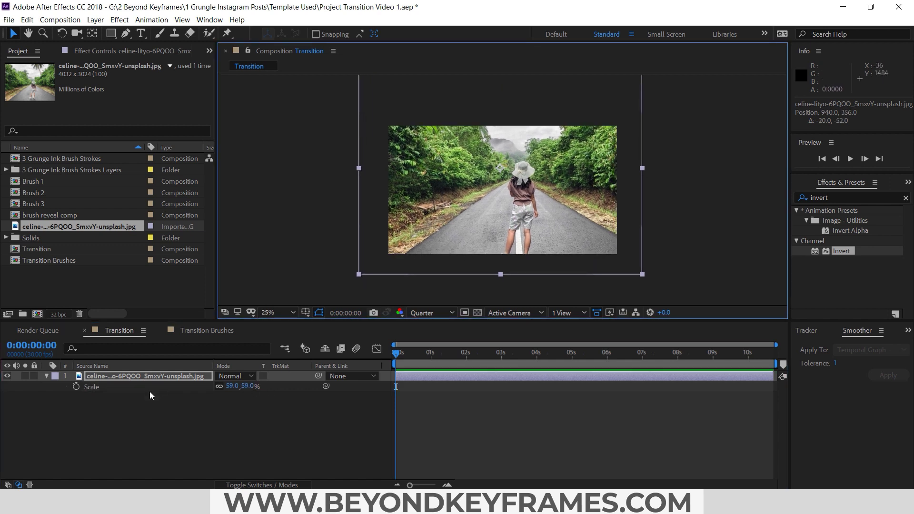
Apply the CC Lens effect to the photo layer and set its Size to 119.
click(151, 378)
click(151, 378)
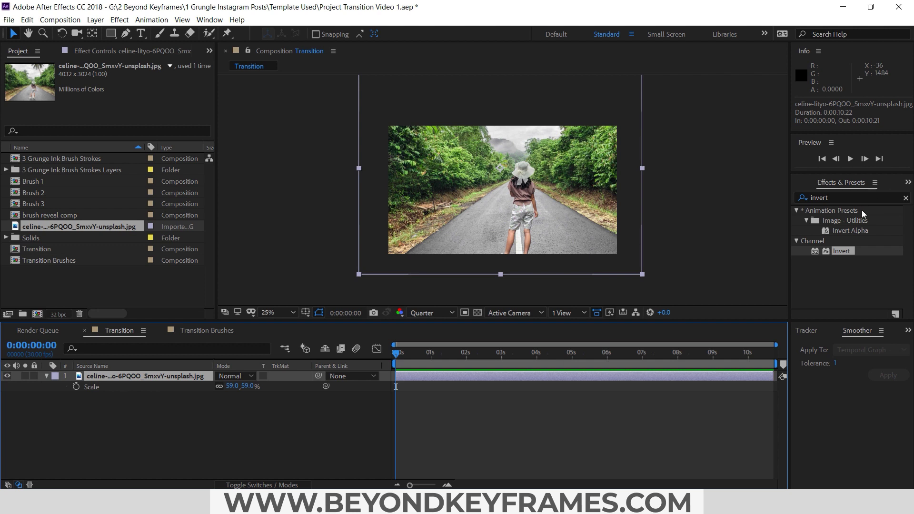
click(834, 196)
text(cc le)
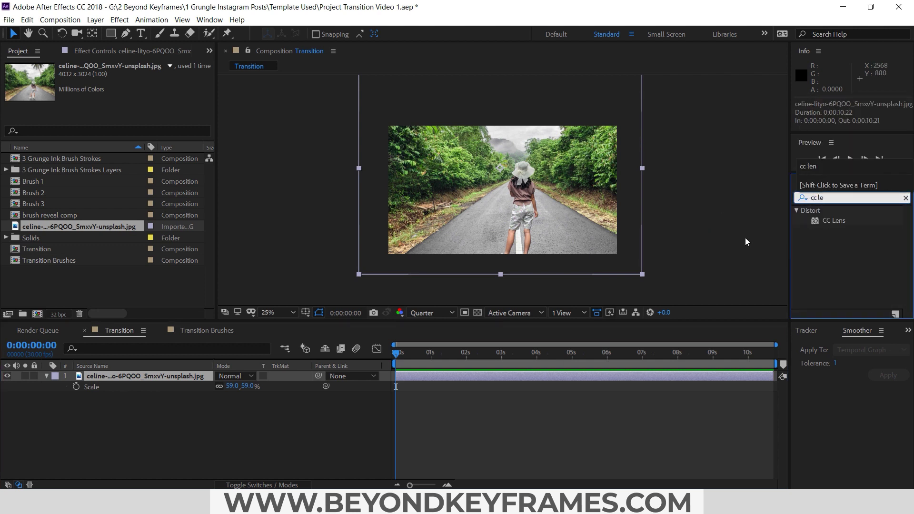
drag(842, 220, 105, 381)
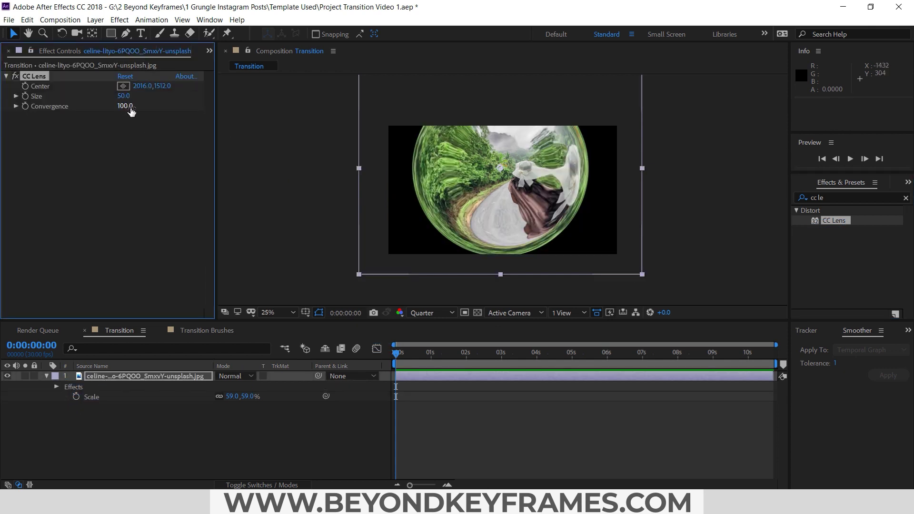
drag(124, 95, 165, 94)
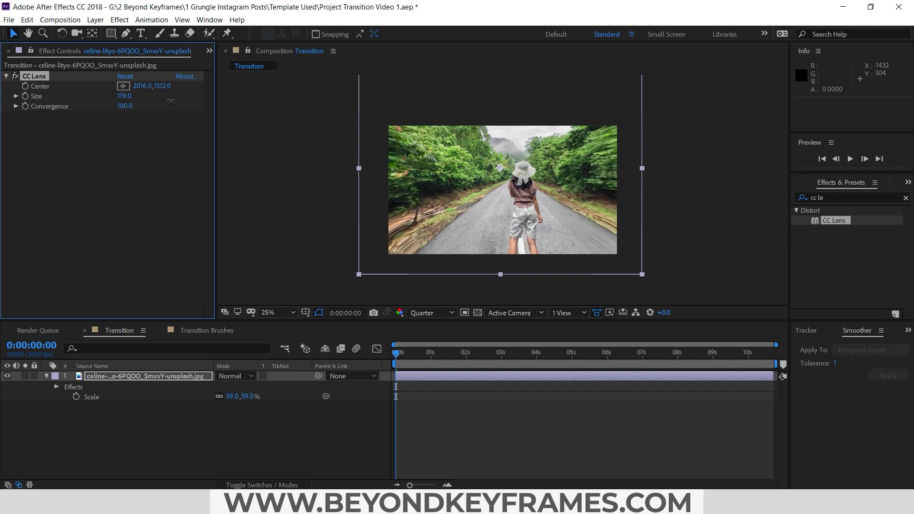
Keyframe the CC Lens Size from 119 at the start to 222 at 0:00:01:17.
click(26, 96)
scroll(400, 414, up, 3)
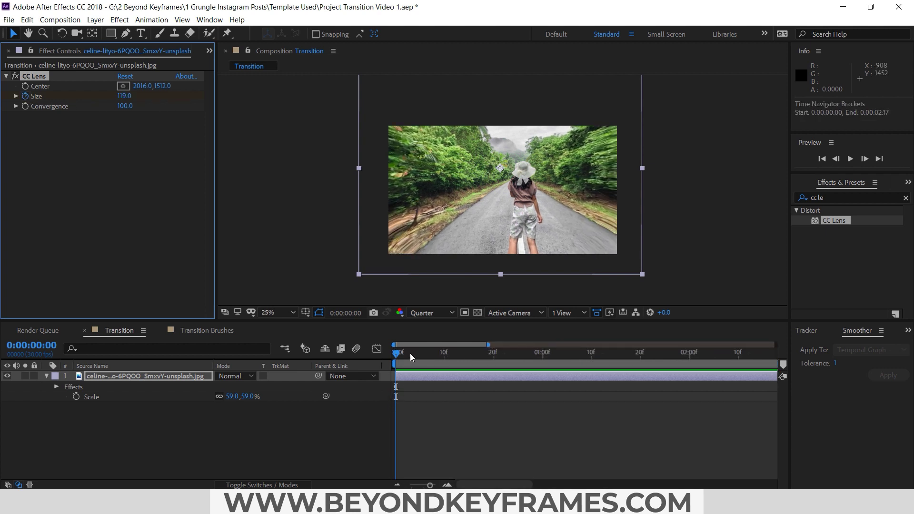
drag(410, 353, 626, 364)
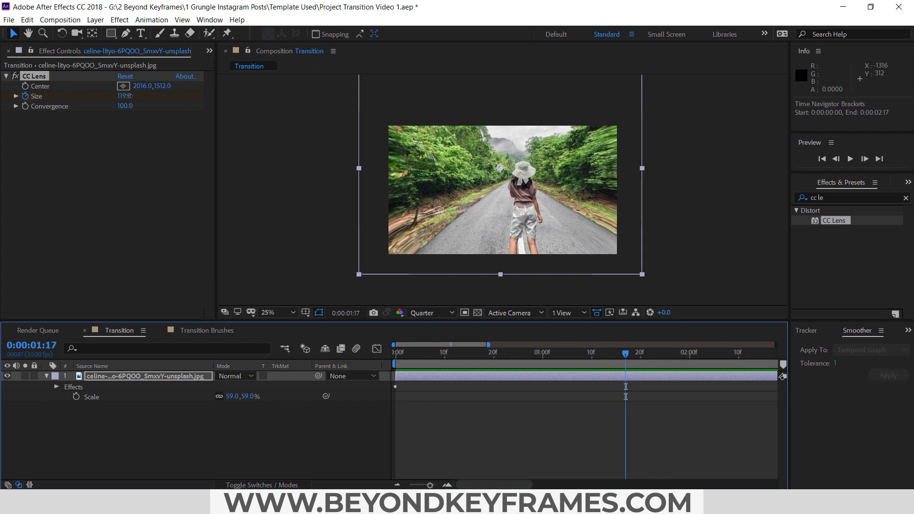
drag(126, 96, 188, 96)
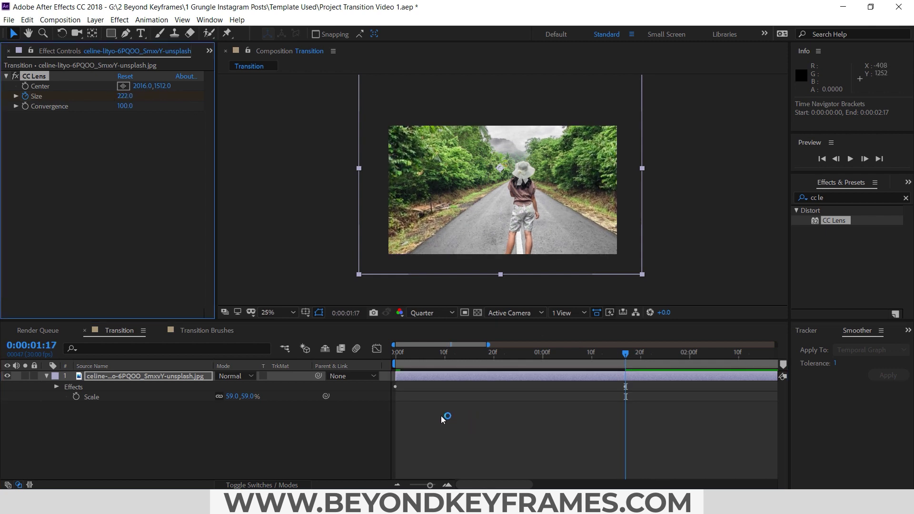
Keyframe the photo's Scale from 59% at the start to 65% at 0:00:01:17.
key(s)
click(97, 376)
key(s)
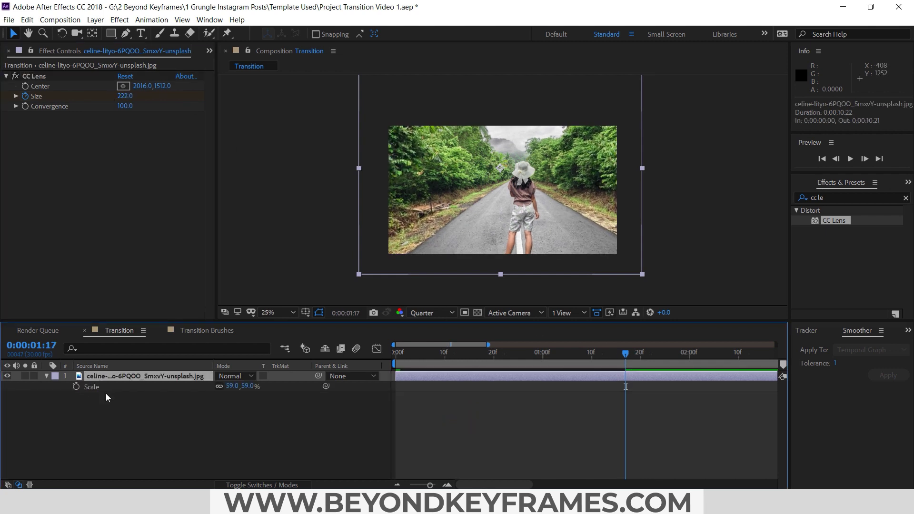
click(76, 387)
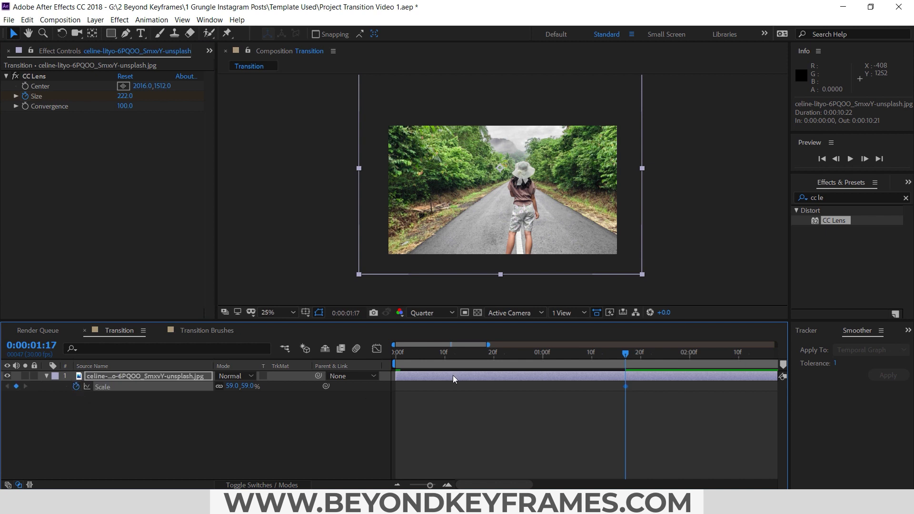
key(u)
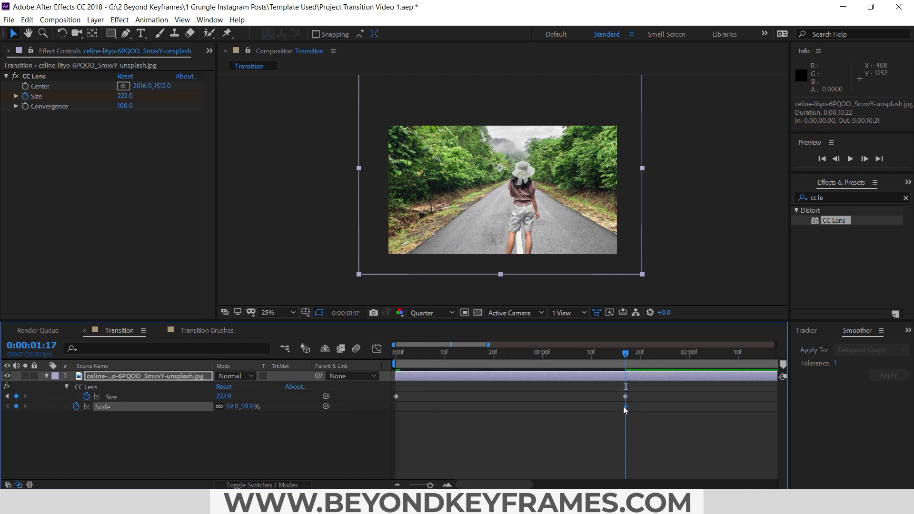
drag(626, 407, 396, 407)
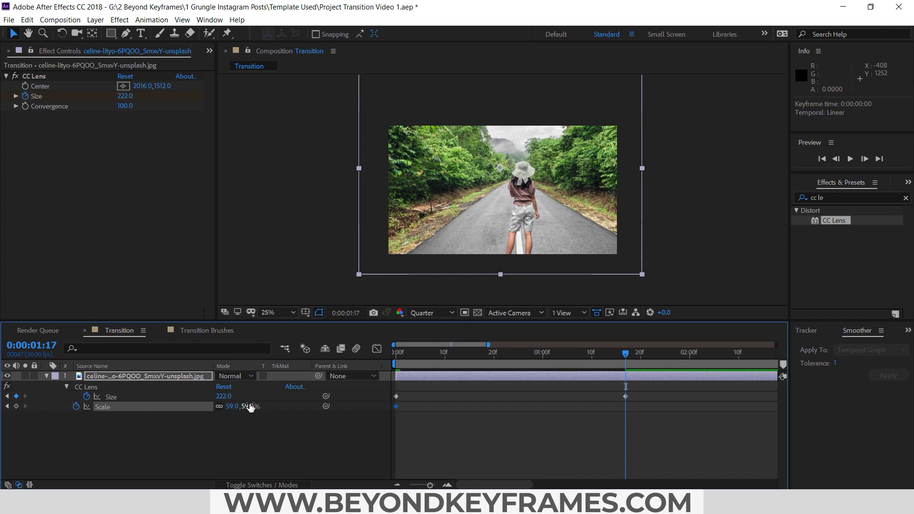
drag(250, 406, 253, 406)
Apply Easy Ease to all Size and Scale keyframes of the photo and preview the animation from the start.
drag(650, 399, 379, 431)
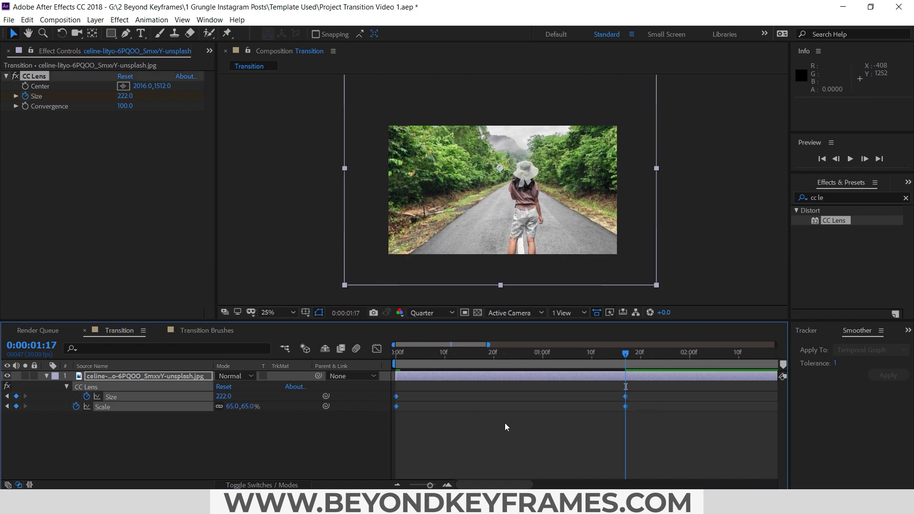
key(F9)
key(Home)
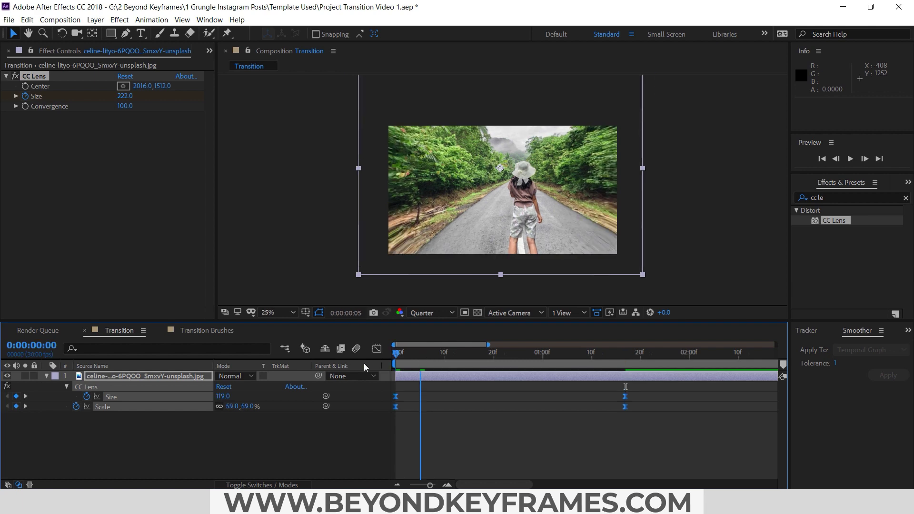
key(space)
drag(412, 359, 393, 360)
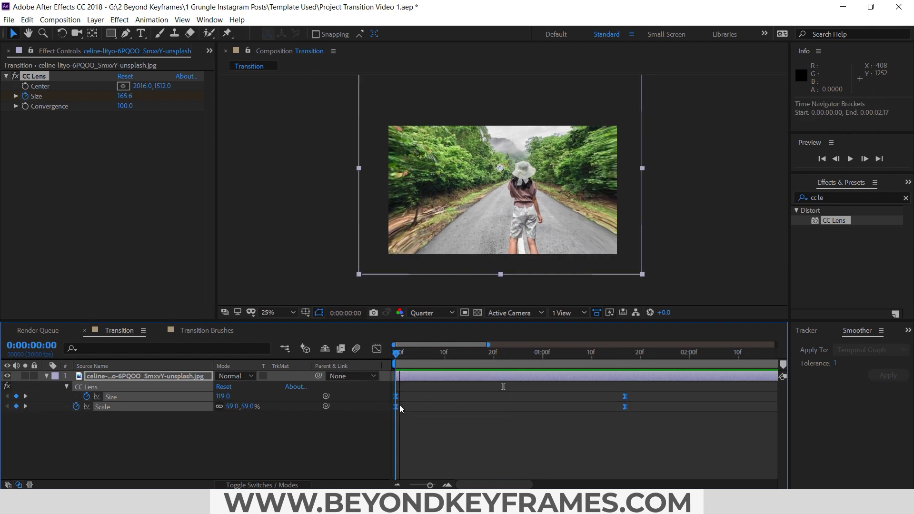
click(396, 407)
key(space)
Move the ending CC Lens Size keyframe to about 0:00:00:29 and preview the animation from the start.
key(space)
Change the photo's Scale keyframes to 54% and 62%, moving them to about 0:00:00:13 and 0:00:01:24.
drag(537, 355, 627, 378)
drag(232, 407, 234, 406)
drag(626, 355, 606, 357)
drag(396, 408, 459, 408)
drag(625, 408, 660, 407)
drag(607, 354, 659, 375)
drag(232, 407, 225, 407)
Retime the photo's two Scale keyframes to about 0:00:00:07 and 0:00:01:19.
mouse_move(661, 354)
mouse_down()
mouse_move(477, 358)
mouse_move(665, 357)
mouse_up()
drag(460, 407, 430, 407)
drag(404, 357, 645, 358)
drag(660, 407, 593, 407)
drag(645, 356, 607, 356)
drag(593, 407, 636, 407)
drag(626, 397, 538, 397)
drag(607, 355, 393, 360)
key(space)
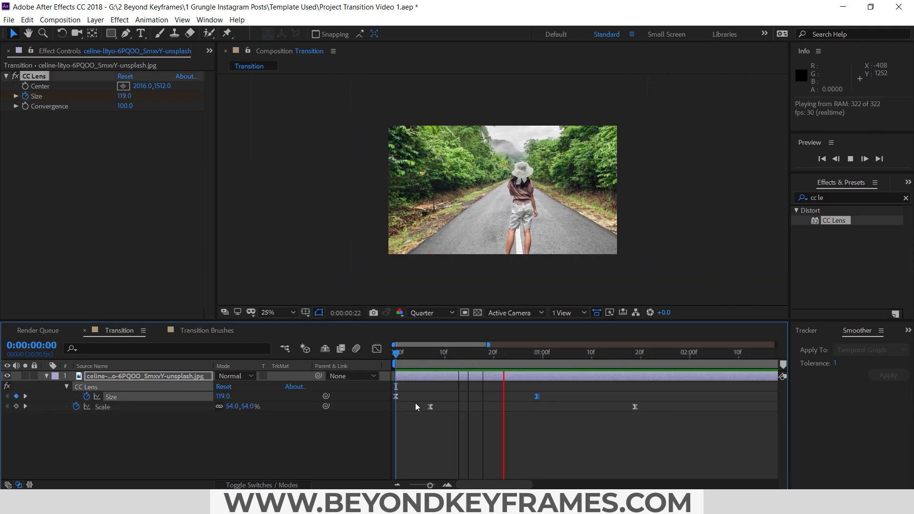
Shift the first CC Lens Size keyframe to about 0:00:00:03 and the Scale keyframes to 0:00:00:00 and 0:00:01:17.
drag(396, 397, 411, 397)
drag(430, 407, 396, 408)
drag(396, 355, 636, 357)
drag(636, 406, 626, 408)
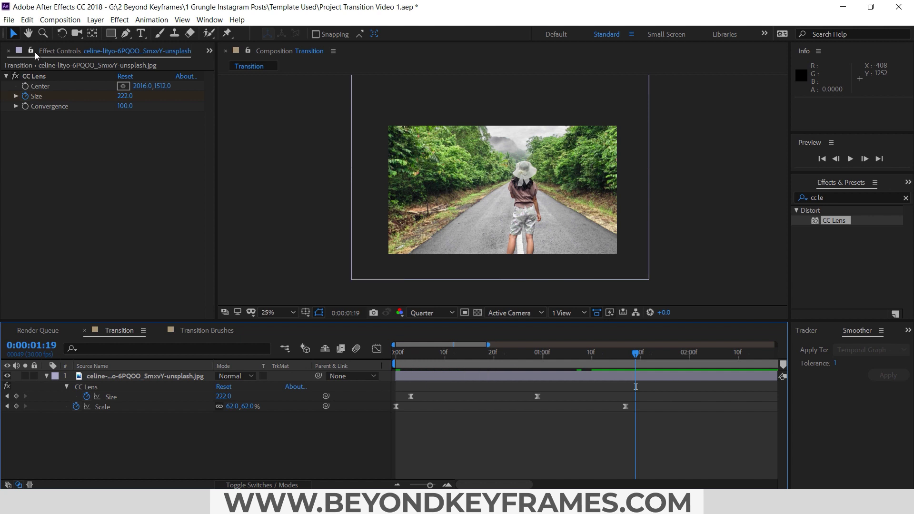
Place the Transition Brushes composition above the photo and use it as the photo's alpha track matte.
scroll(36, 52, up, 1)
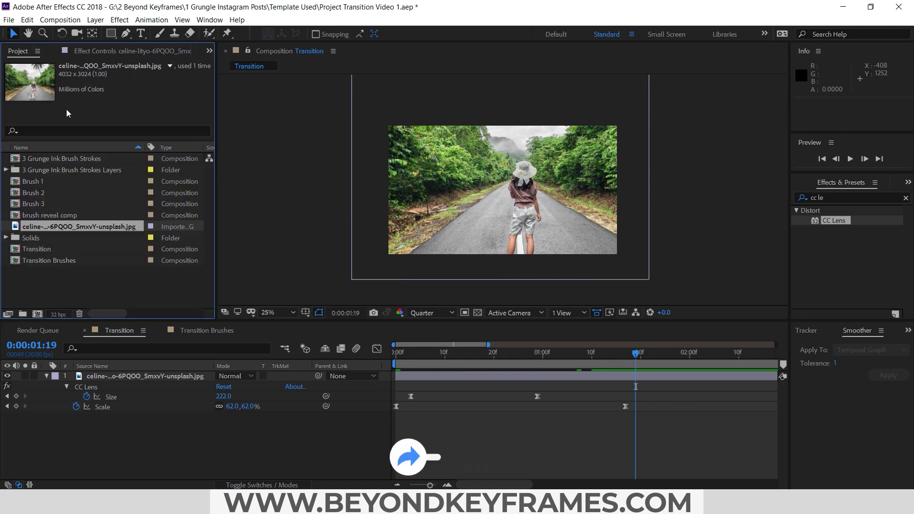
click(50, 260)
drag(61, 267, 108, 373)
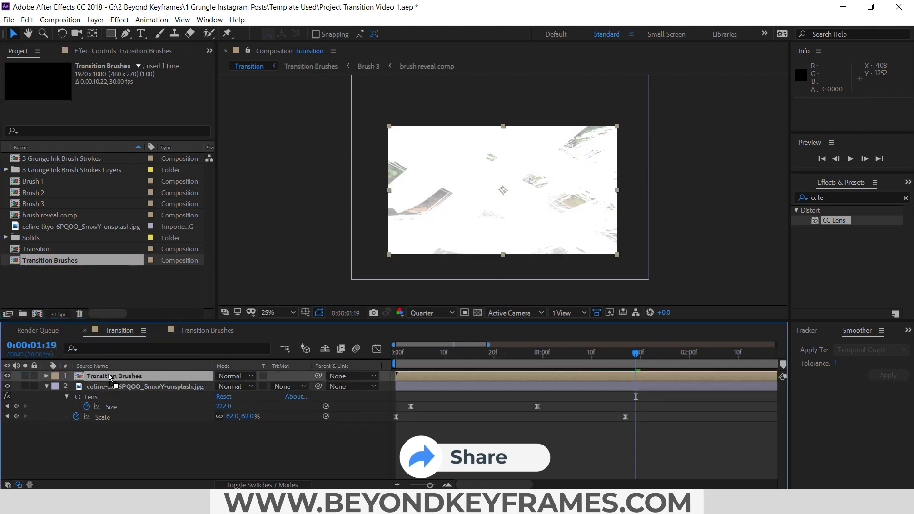
click(147, 386)
click(288, 386)
click(309, 412)
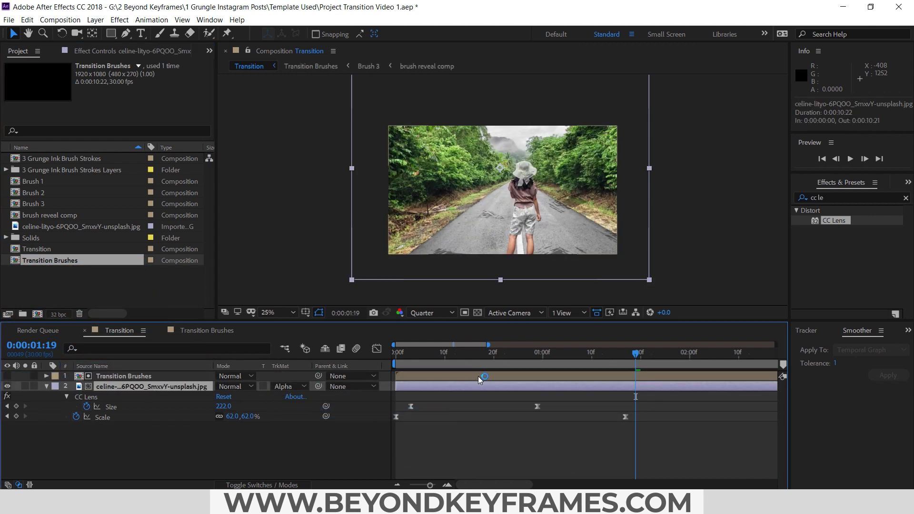
Preview the brush reveal of the photo in the Transition composition several times from the start.
drag(412, 356, 395, 376)
key(space)
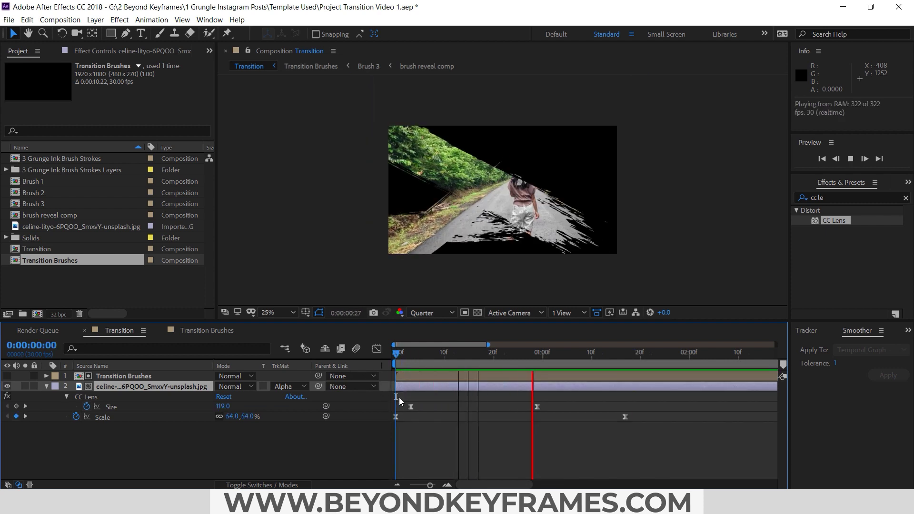
key(space)
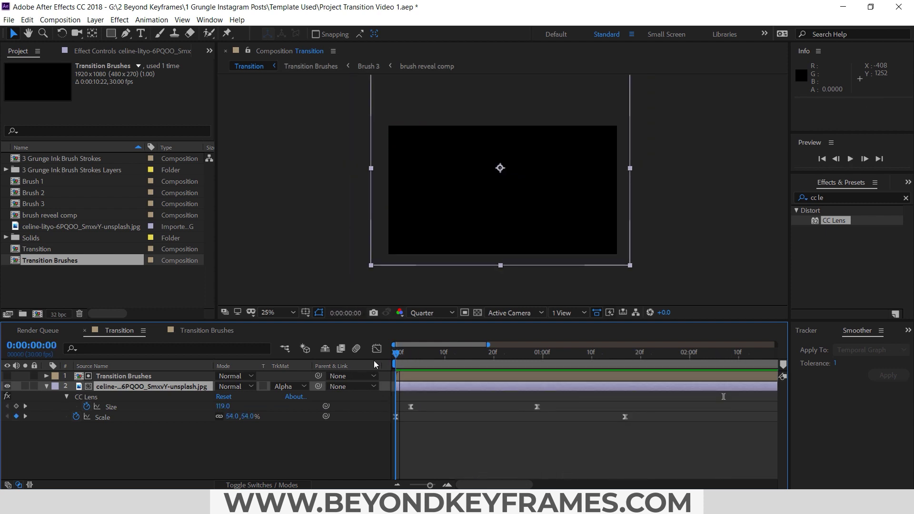
key(space)
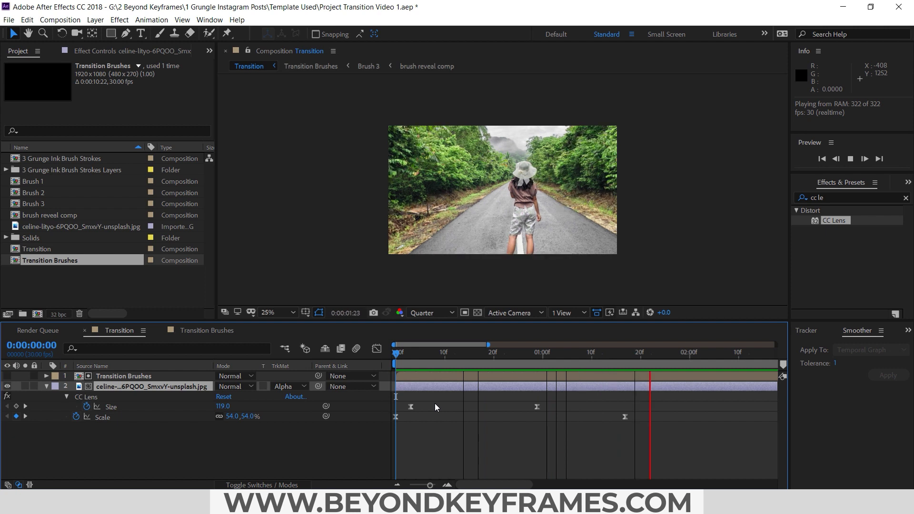
key(space)
key(space)
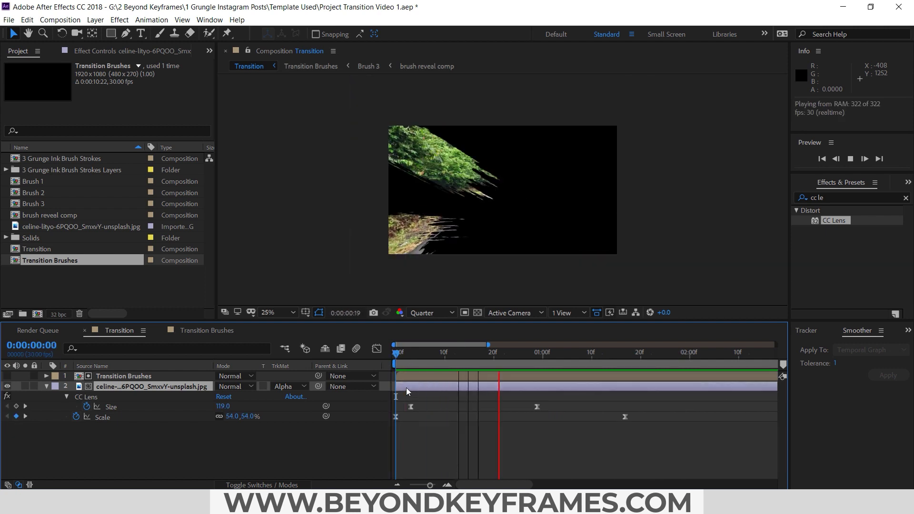
key(space)
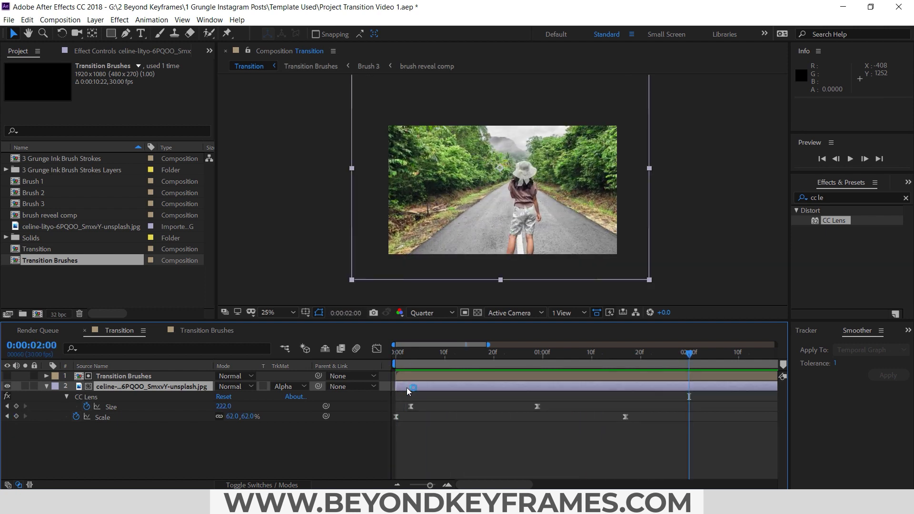
click(393, 353)
key(space)
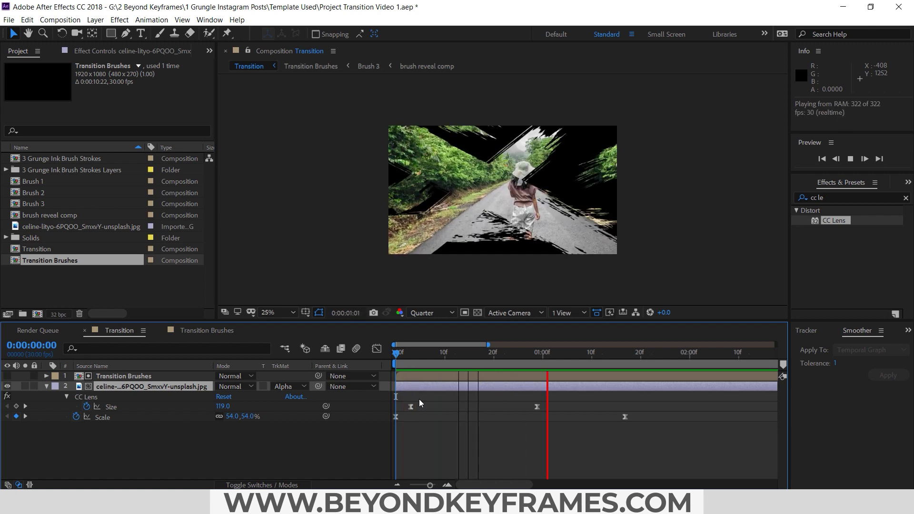
key(space)
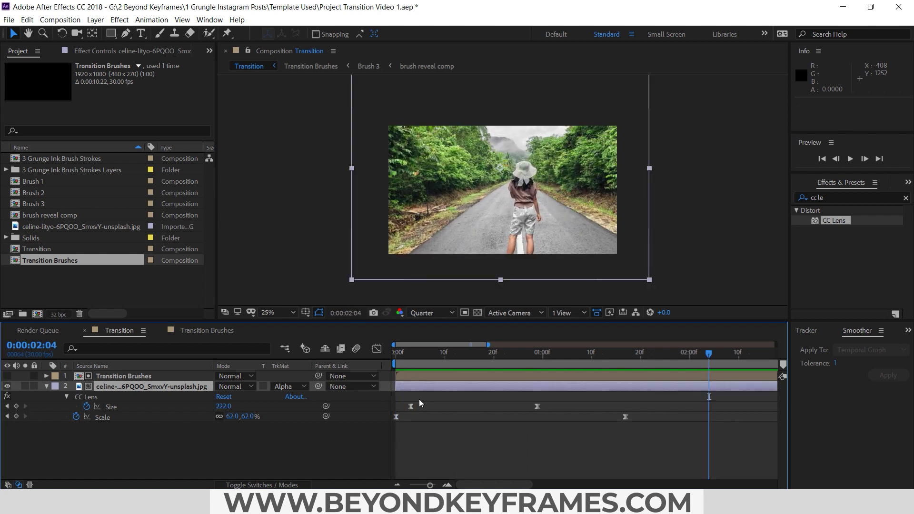
click(450, 421)
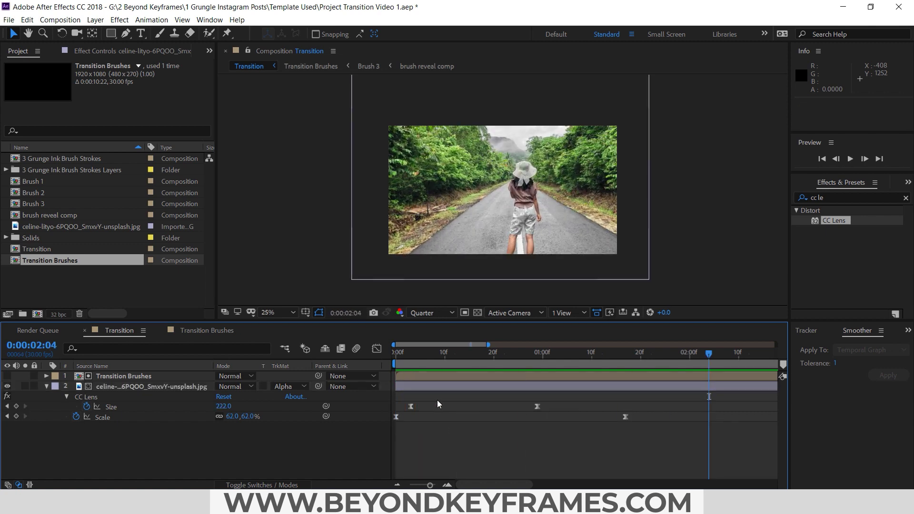